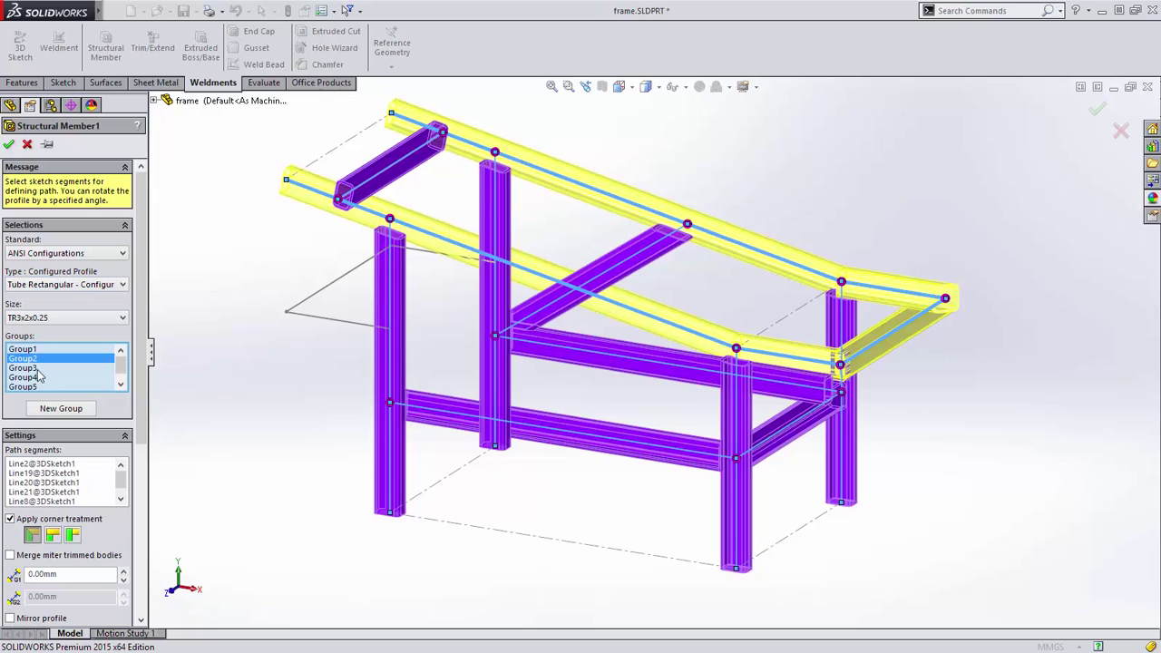
Try giving Group 3, the diagonal brace, a trim order of 2 in the corner treatment where it meets the rear leg and rail.
click(38, 368)
click(33, 378)
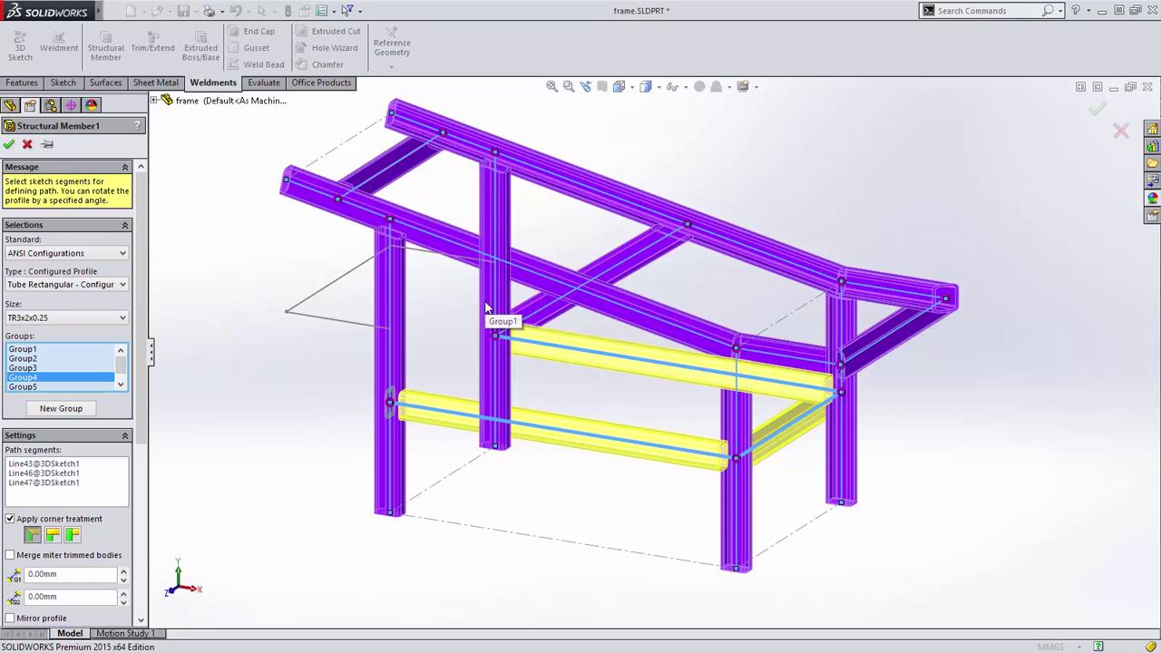
click(495, 338)
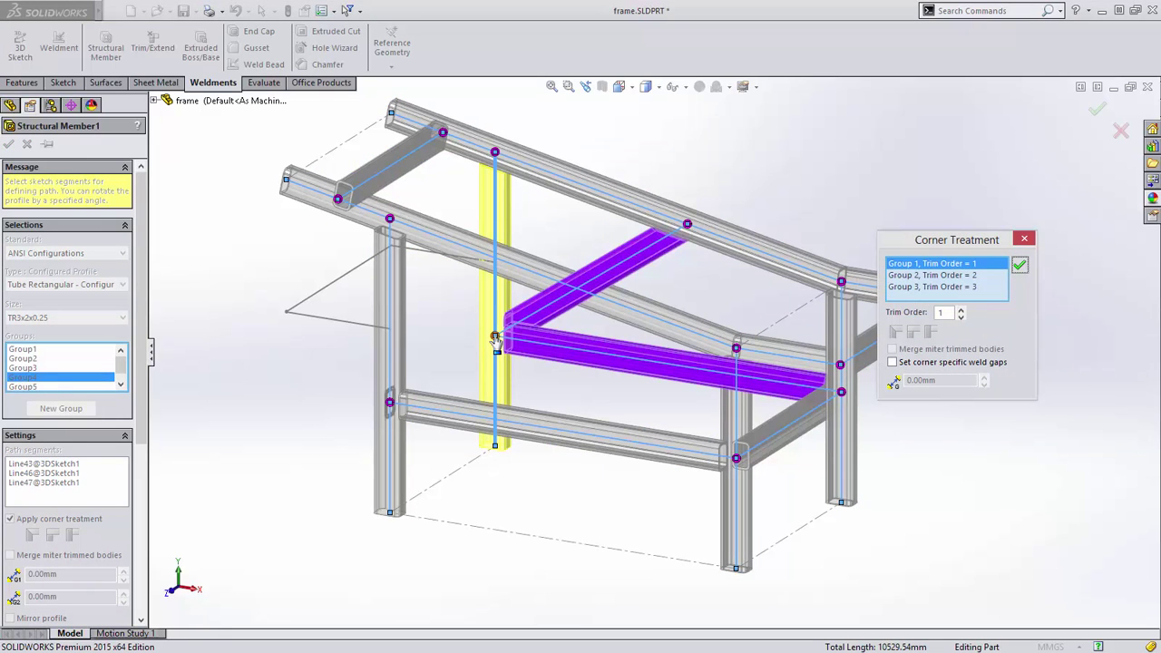
click(925, 275)
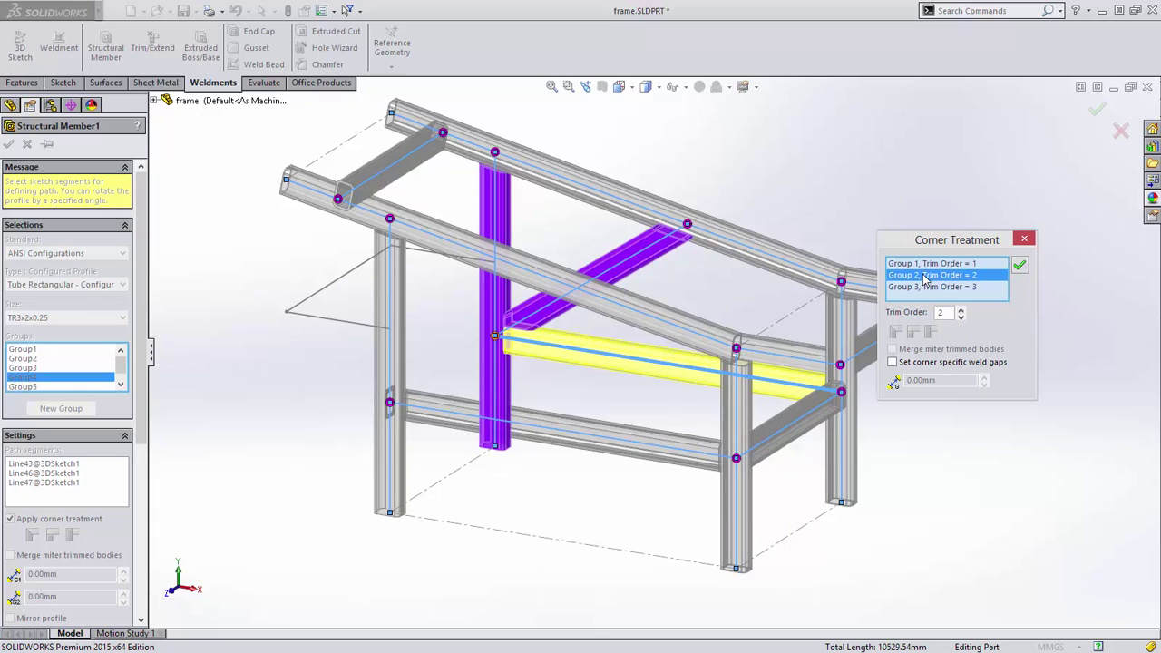
click(937, 286)
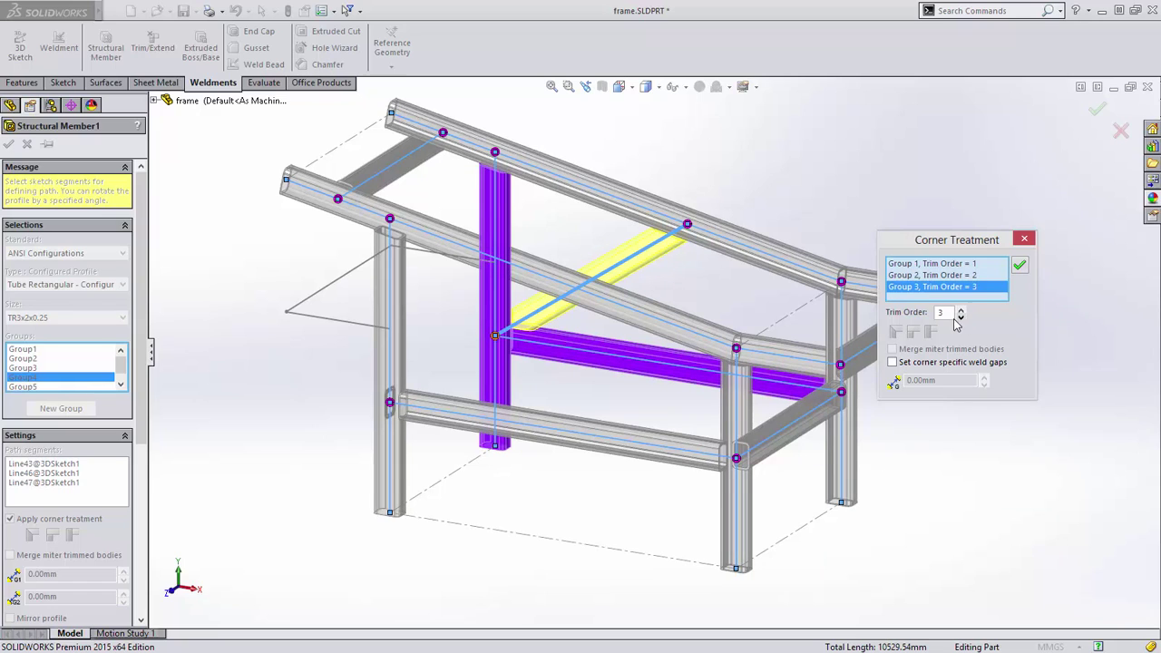
click(960, 316)
mouse_move(580, 313)
middle_down()
mouse_move(544, 344)
mouse_move(552, 353)
mouse_move(583, 321)
mouse_move(593, 290)
mouse_move(586, 324)
middle_up()
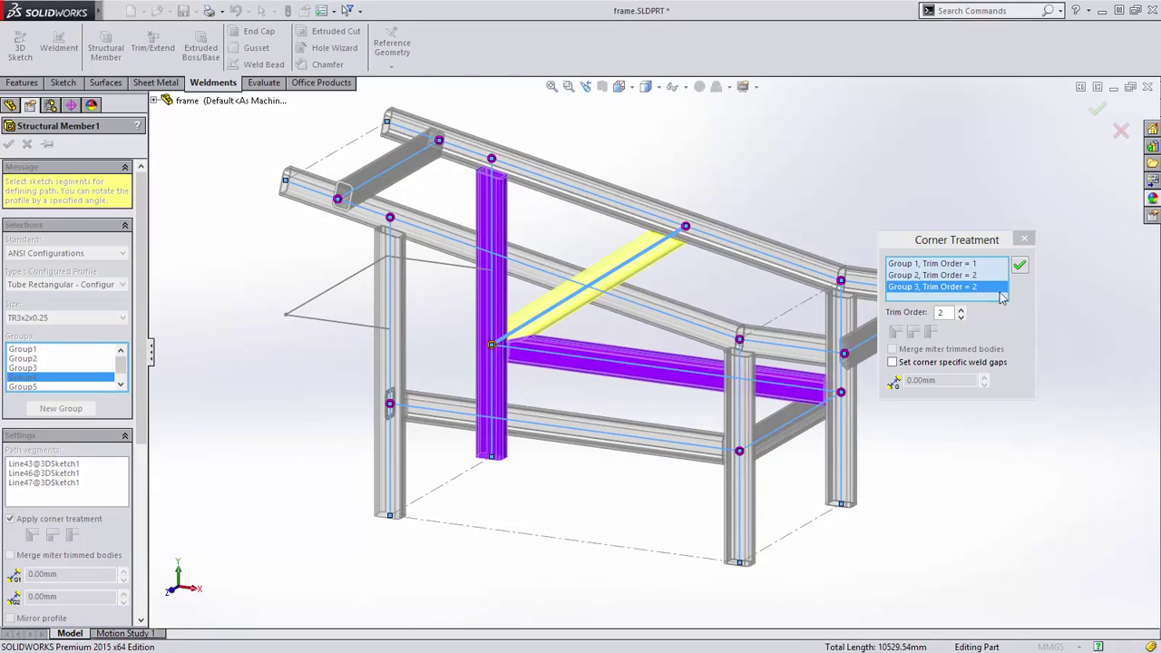
click(1023, 238)
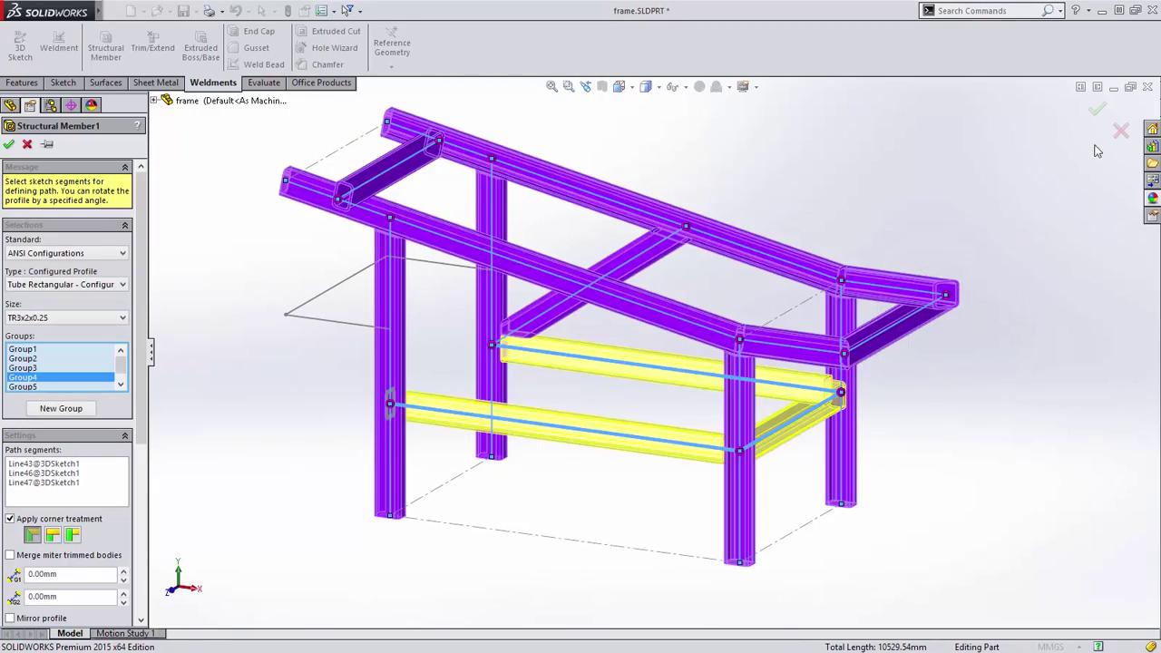
click(1120, 132)
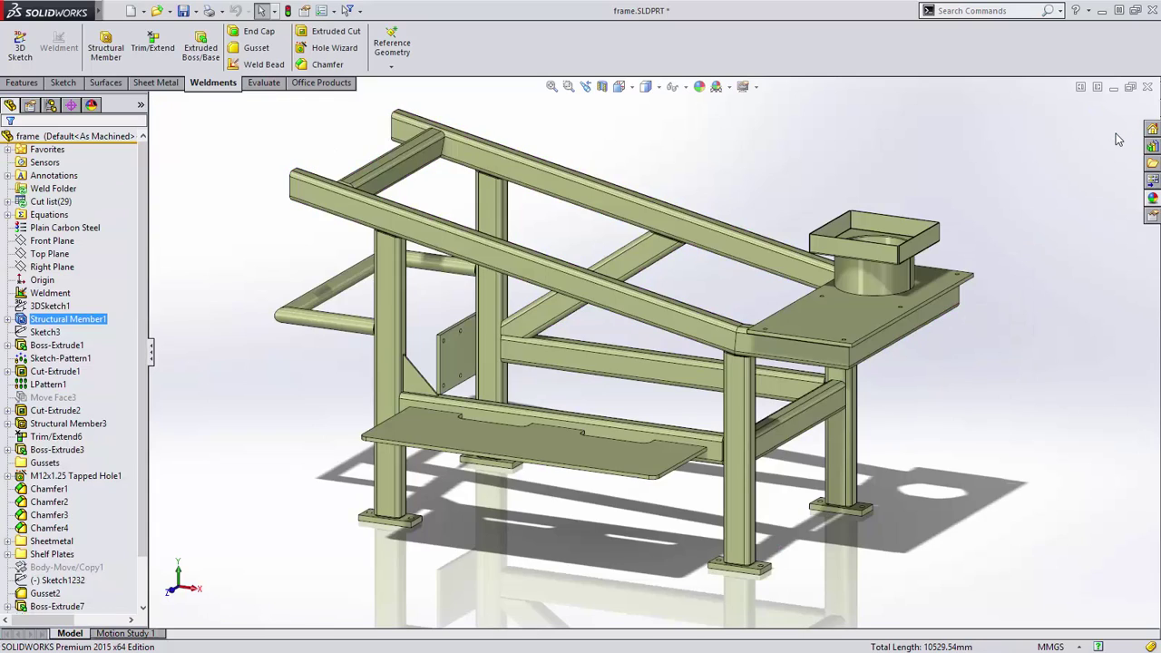
Start a triangular gusset between the upper cross member's side face and the adjoining inclined rail's inner face.
click(256, 47)
middle_drag(460, 152, 678, 147)
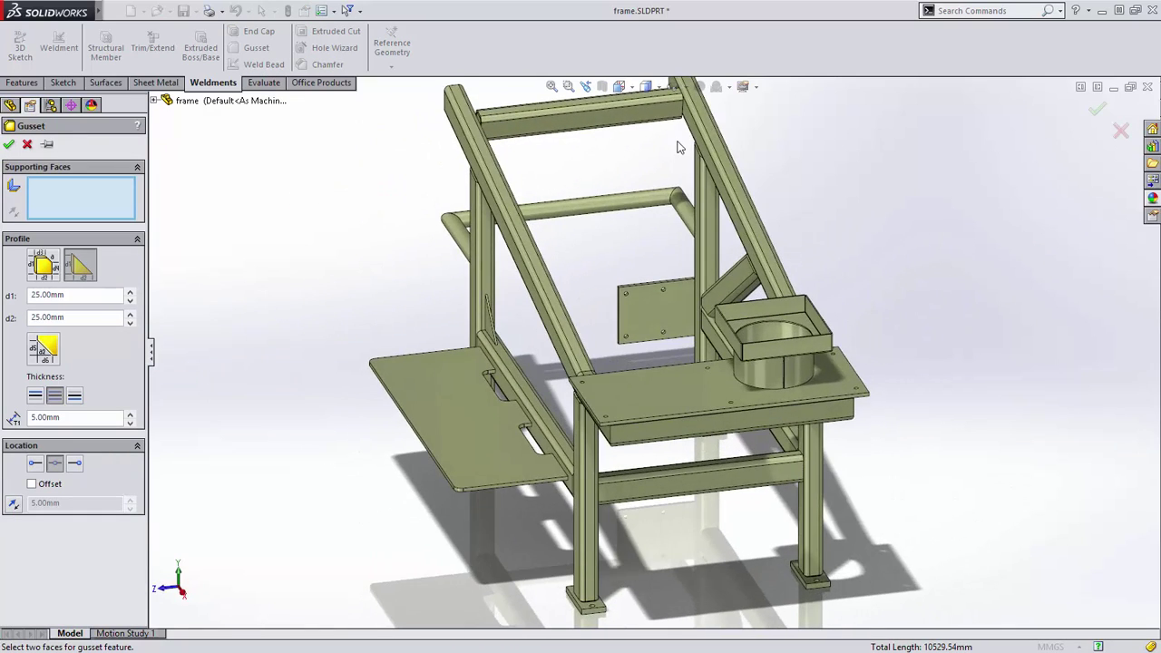
scroll(567, 251, down, 5)
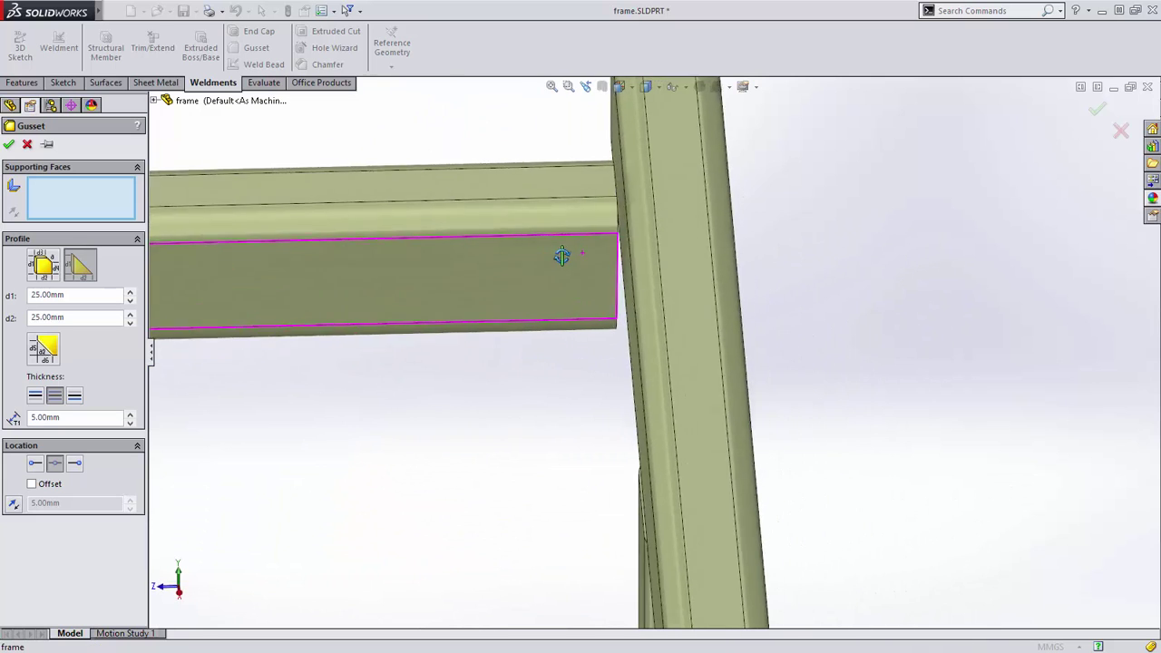
middle_drag(562, 256, 603, 234)
click(622, 308)
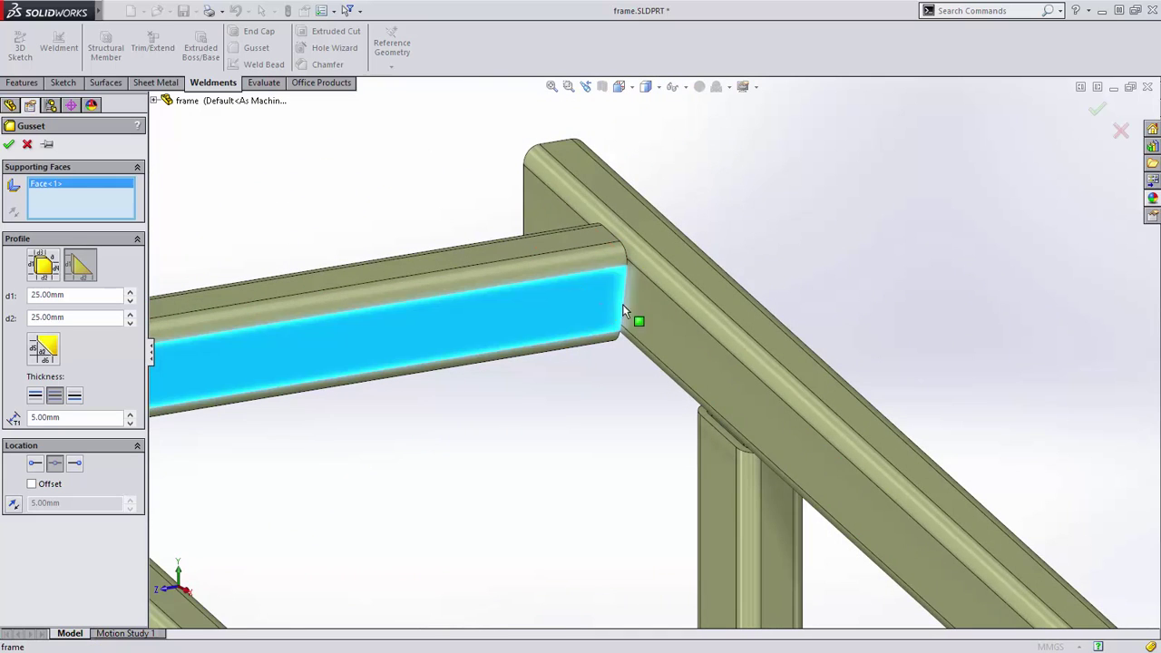
click(637, 308)
Set gusset lengths d1 and d2 to 100 mm, keep the Gusset command open for reuse, and create the gusset.
click(88, 297)
text(10)
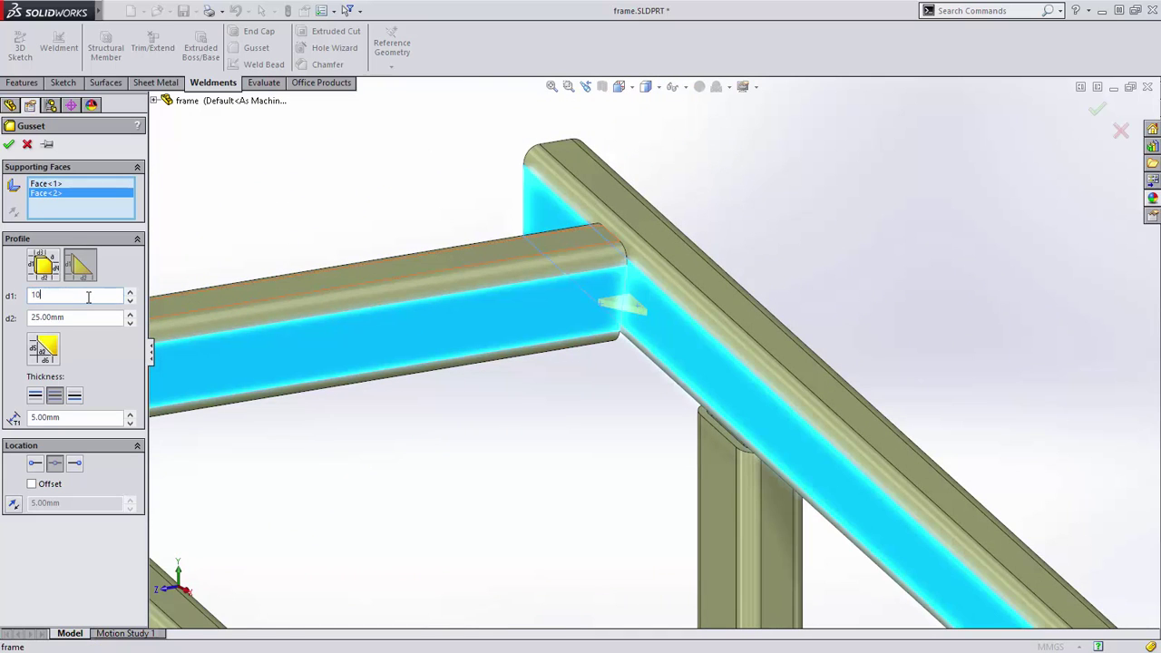
text(0)
key(Tab)
text(1)
text(00mm)
key(Return)
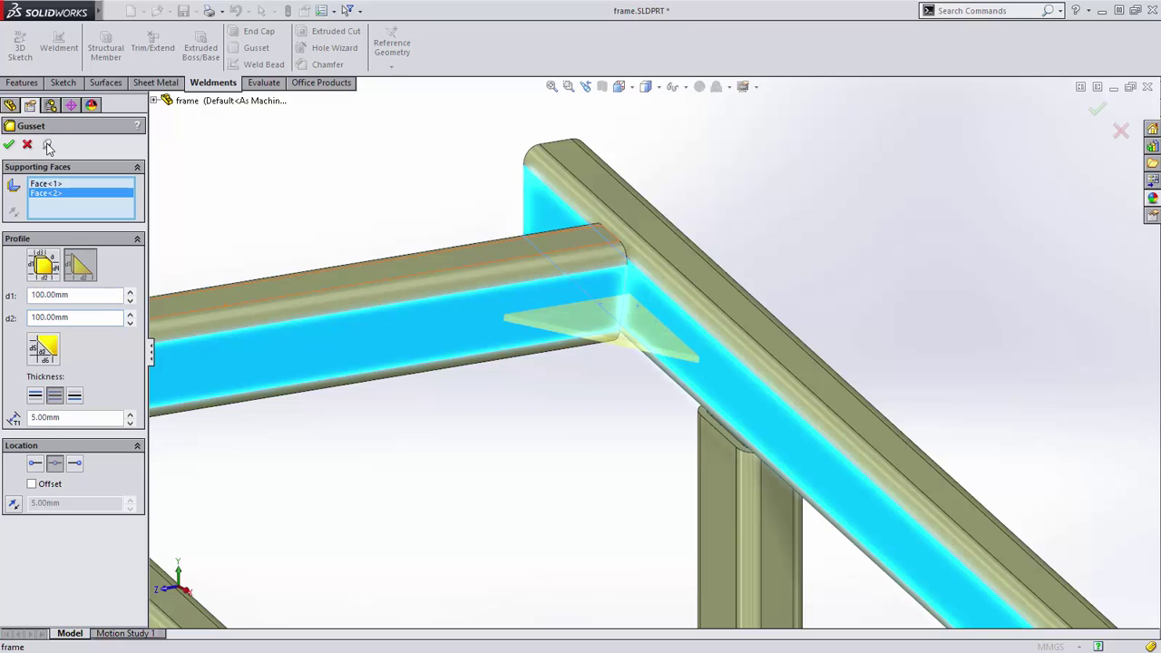
click(10, 145)
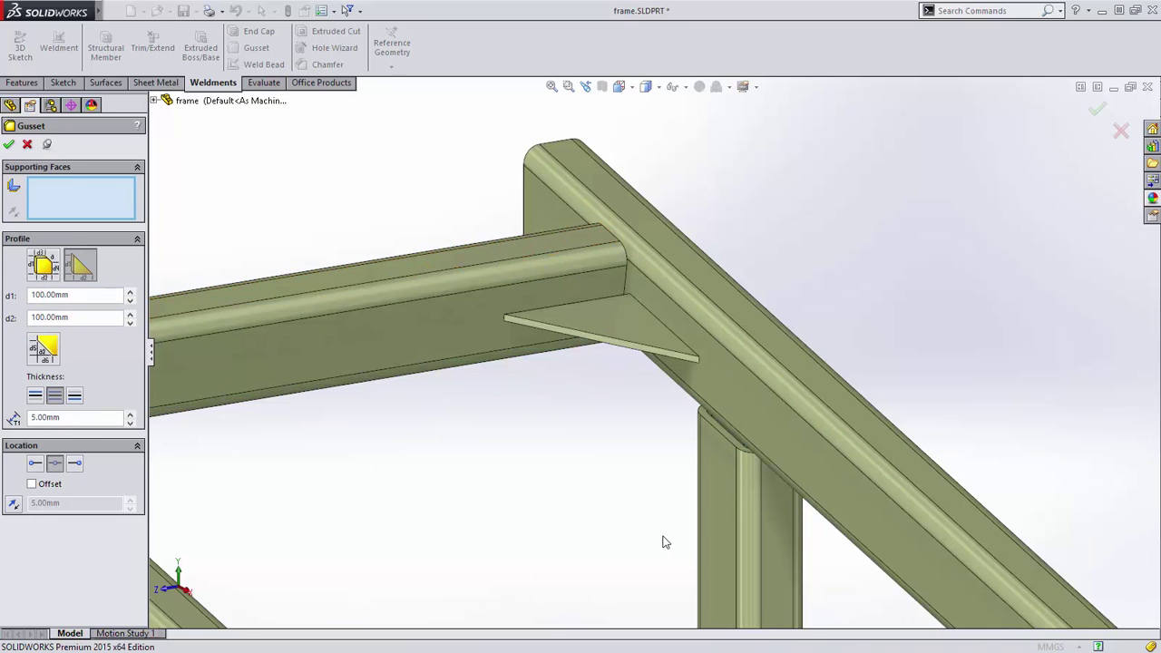
Add a 100 mm by 100 mm gusset between the drilled mounting plate's face and the adjoining vertical leg.
ctrl+middle_drag(641, 536, 635, 172)
middle_drag(618, 365, 619, 417)
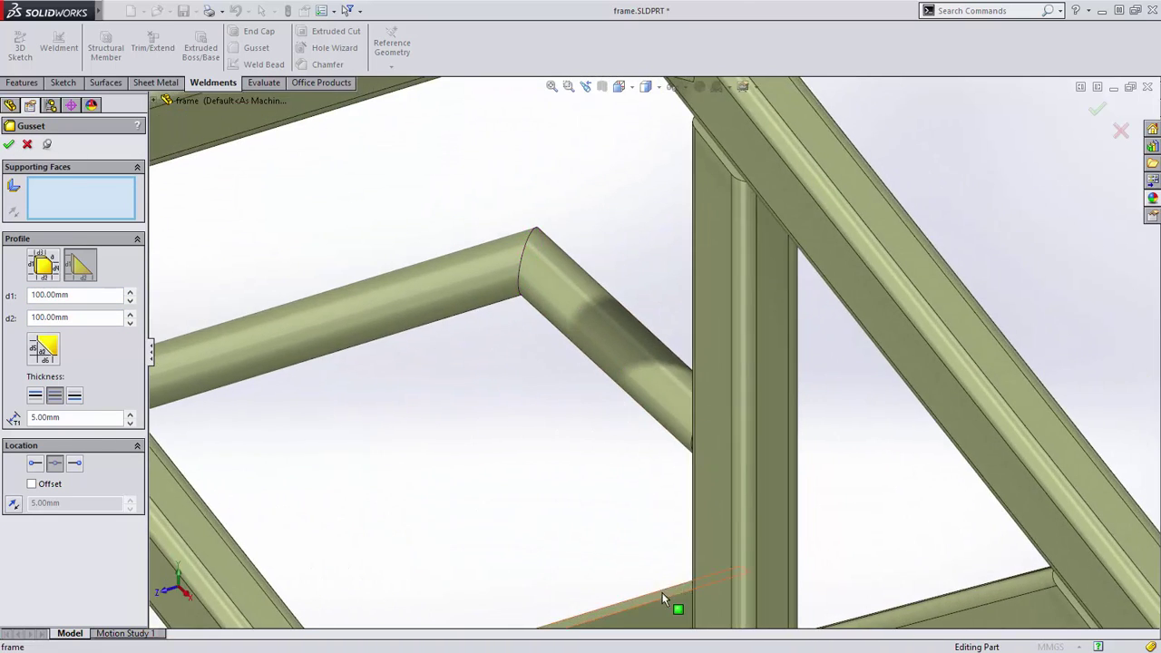
ctrl+middle_drag(663, 593, 624, 222)
click(604, 326)
click(684, 340)
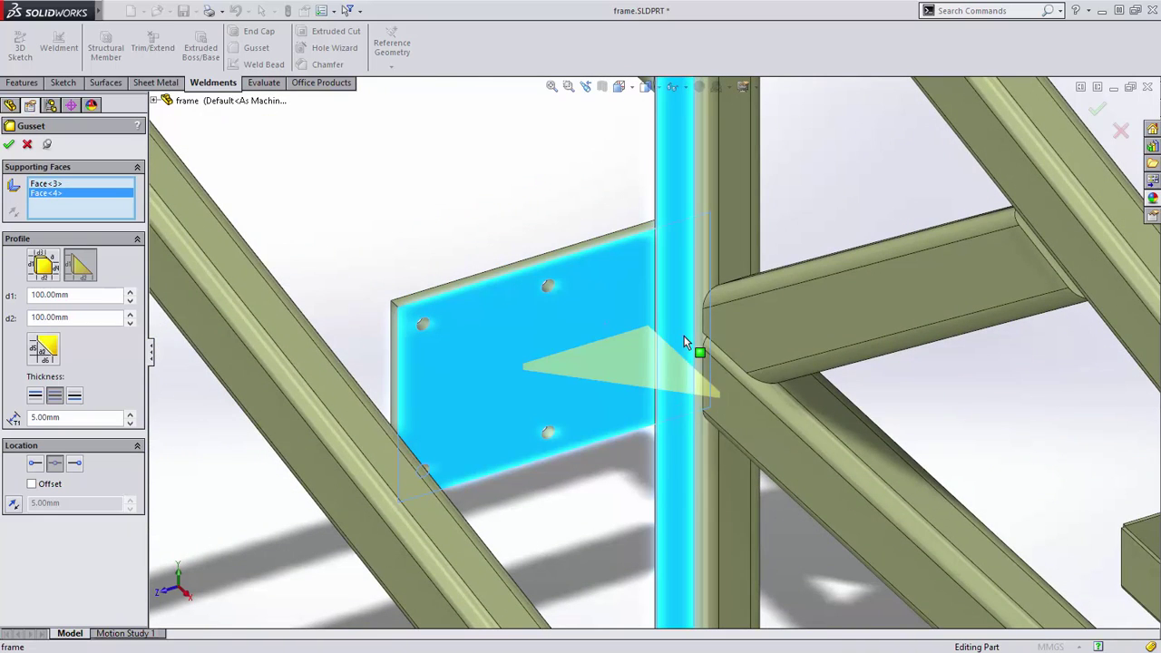
right_click(682, 337)
click(713, 414)
Add a 100 mm by 100 mm gusset in the inner corner between the two round handle tubes.
ctrl+middle_drag(528, 228, 710, 511)
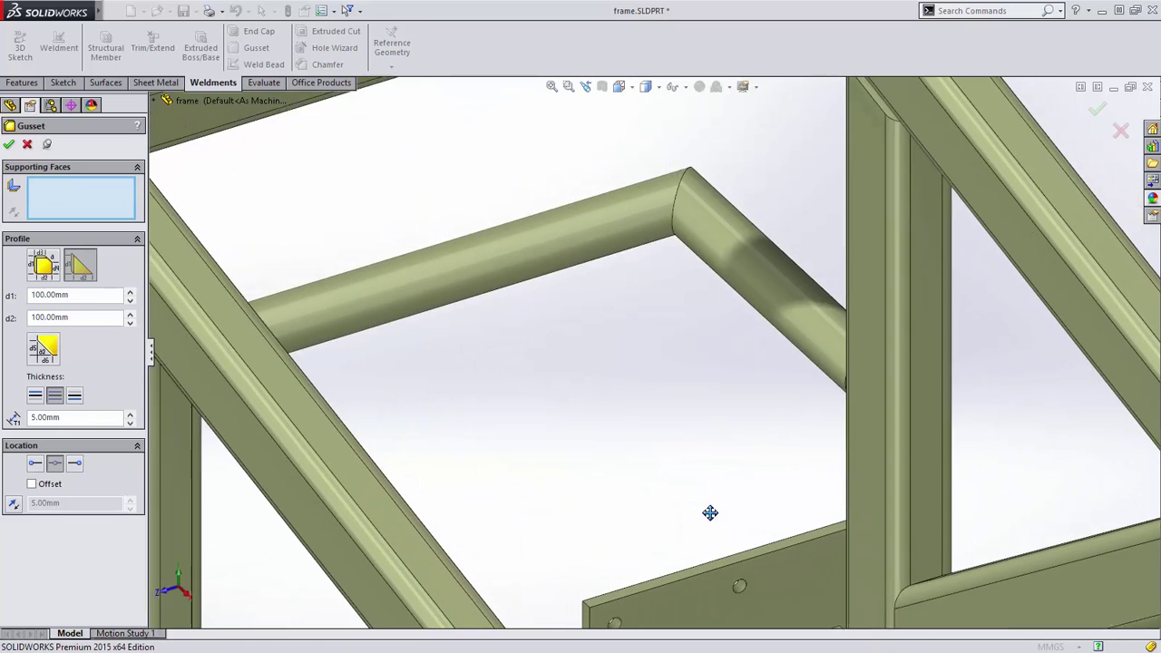
click(625, 247)
click(710, 272)
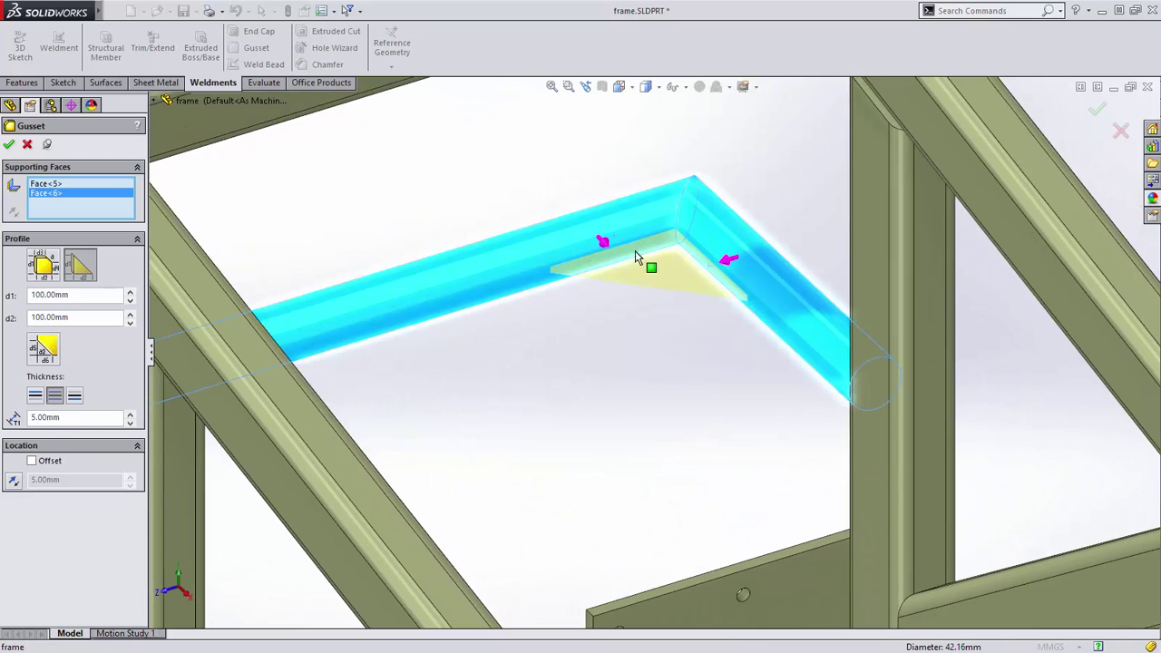
right_click(563, 206)
click(594, 282)
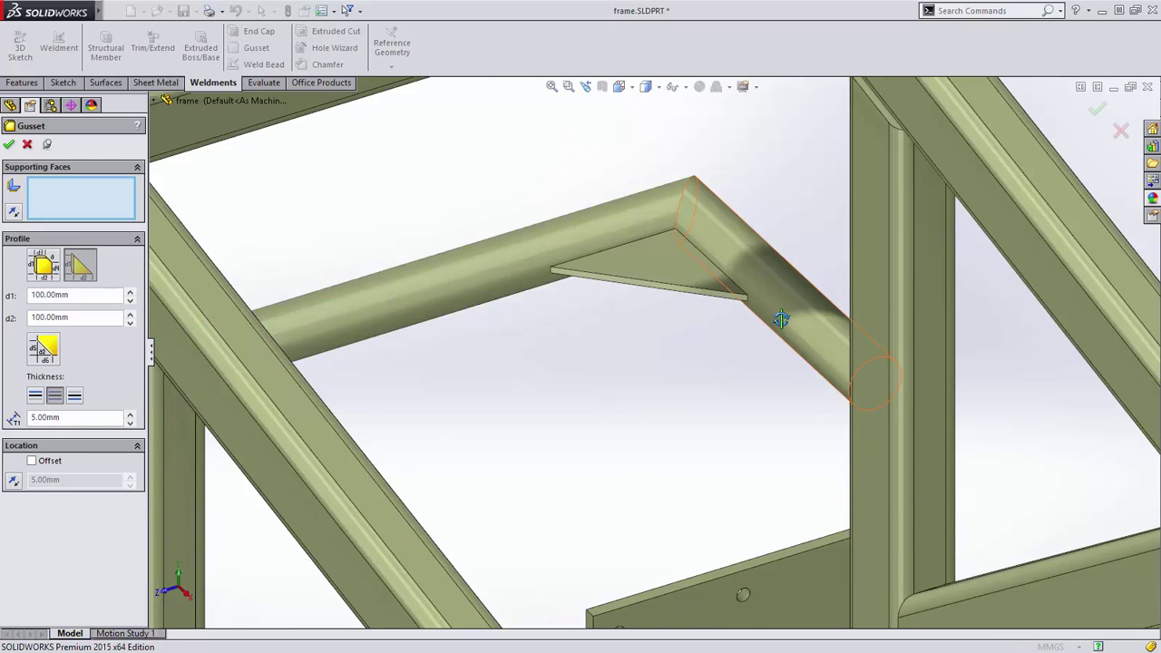
Add a 100 mm gusset between the vertical leg and round handle tube, located by the leg's vertical edge and flipped above the tube.
middle_drag(781, 319, 834, 205)
click(812, 256)
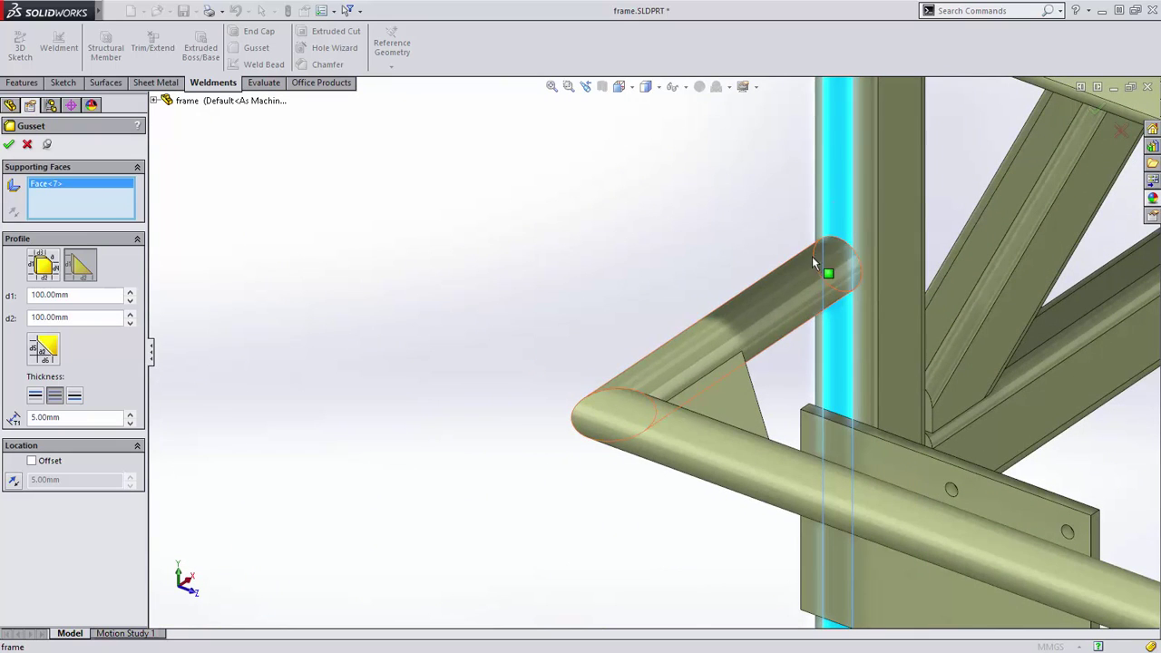
click(809, 260)
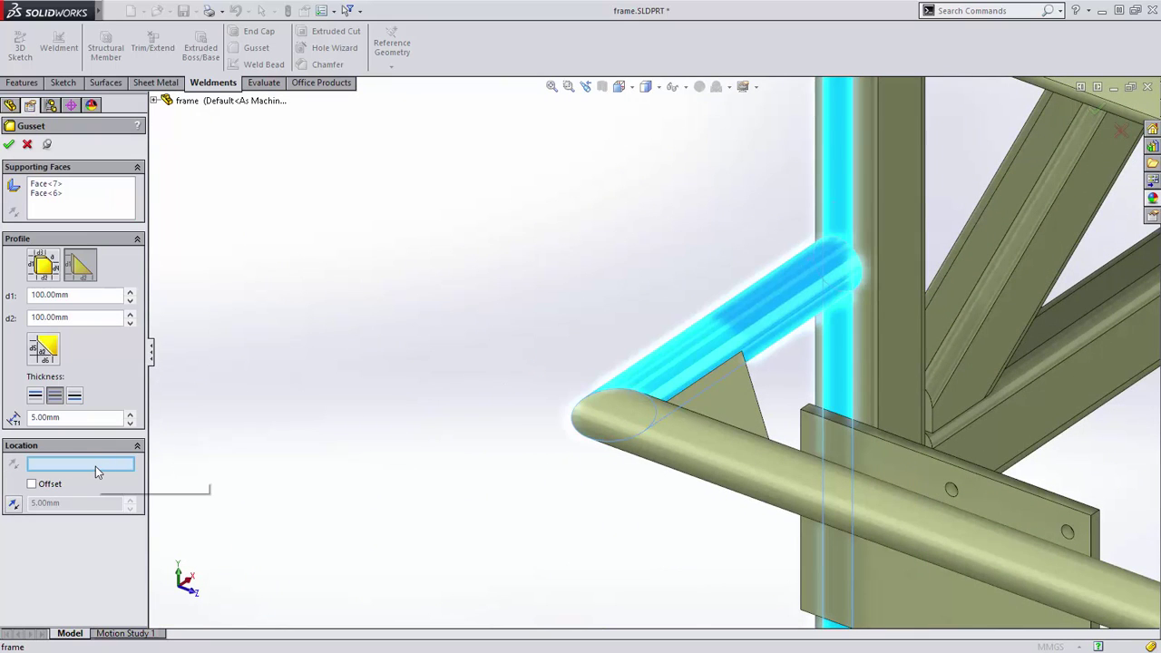
click(858, 438)
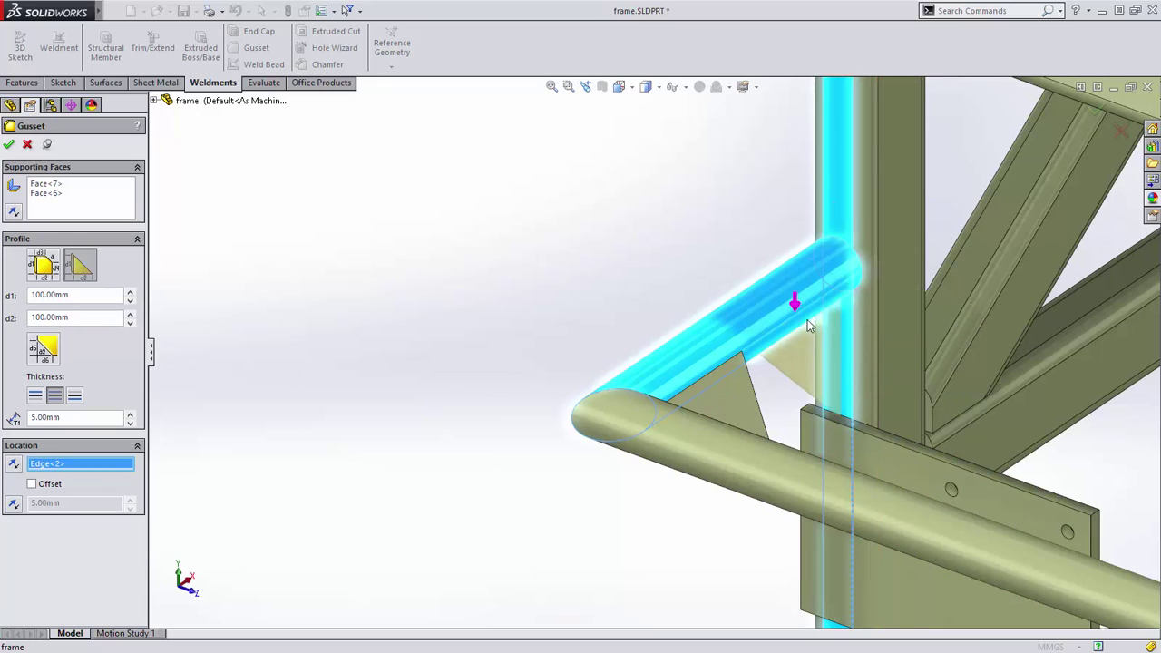
right_click(670, 288)
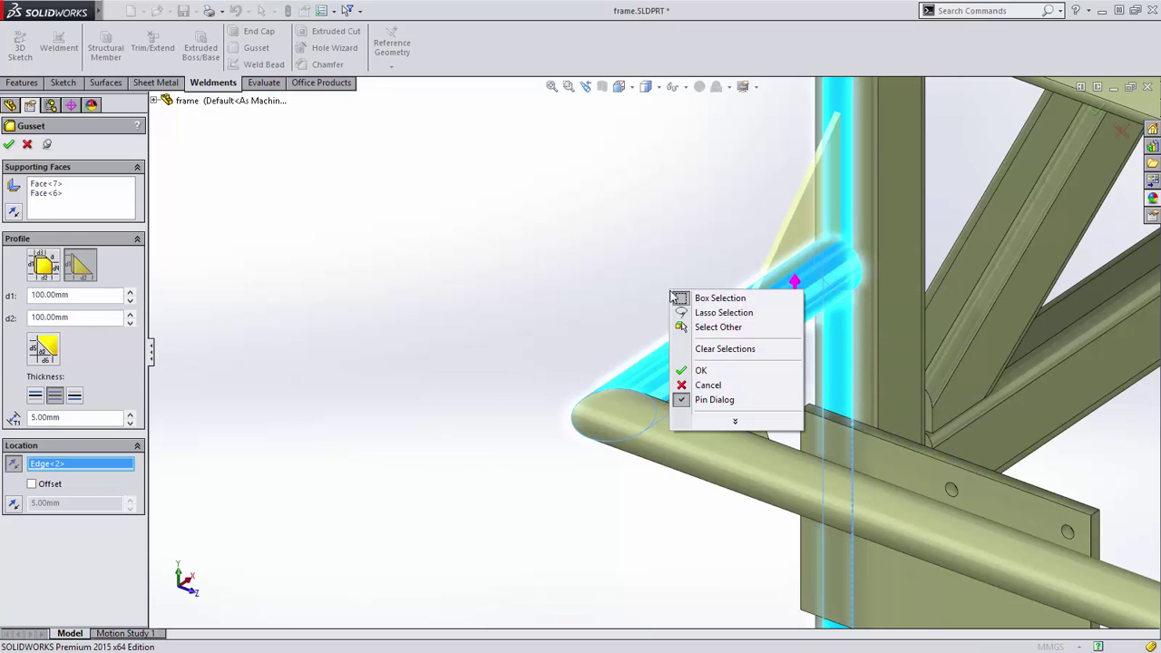
click(701, 371)
key(Escape)
Start an end cap on the inclined rail's open rectangular end, placed inside the tube with a 10 mm inset.
ctrl+middle_drag(814, 201, 660, 501)
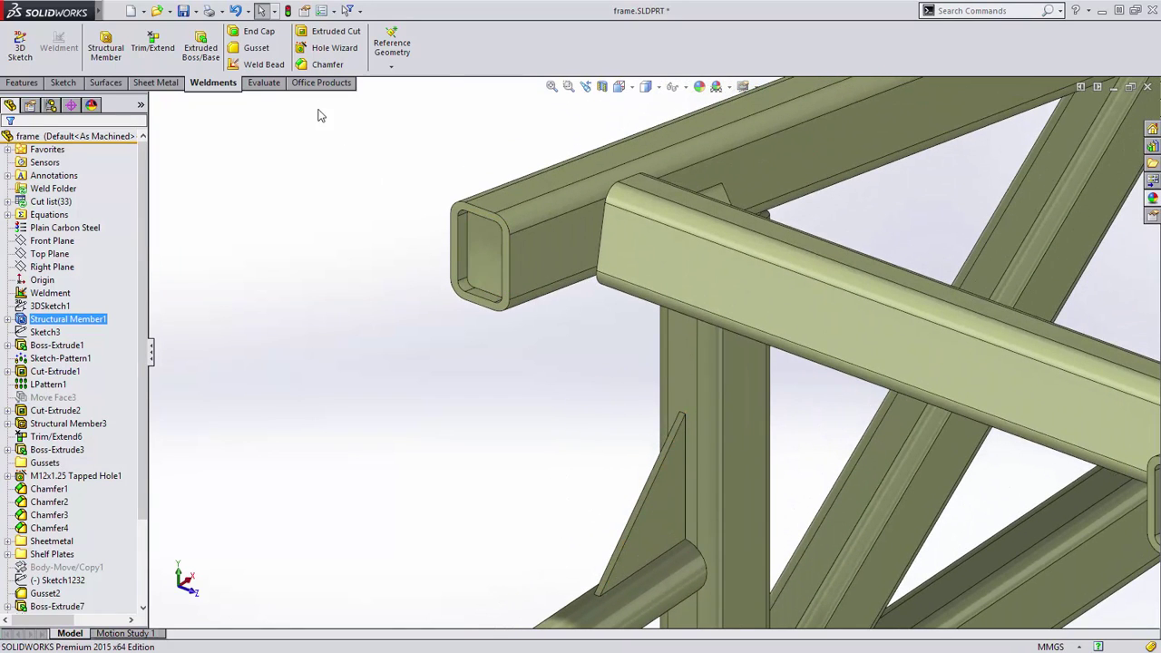
click(256, 34)
middle_drag(737, 293, 676, 296)
click(805, 345)
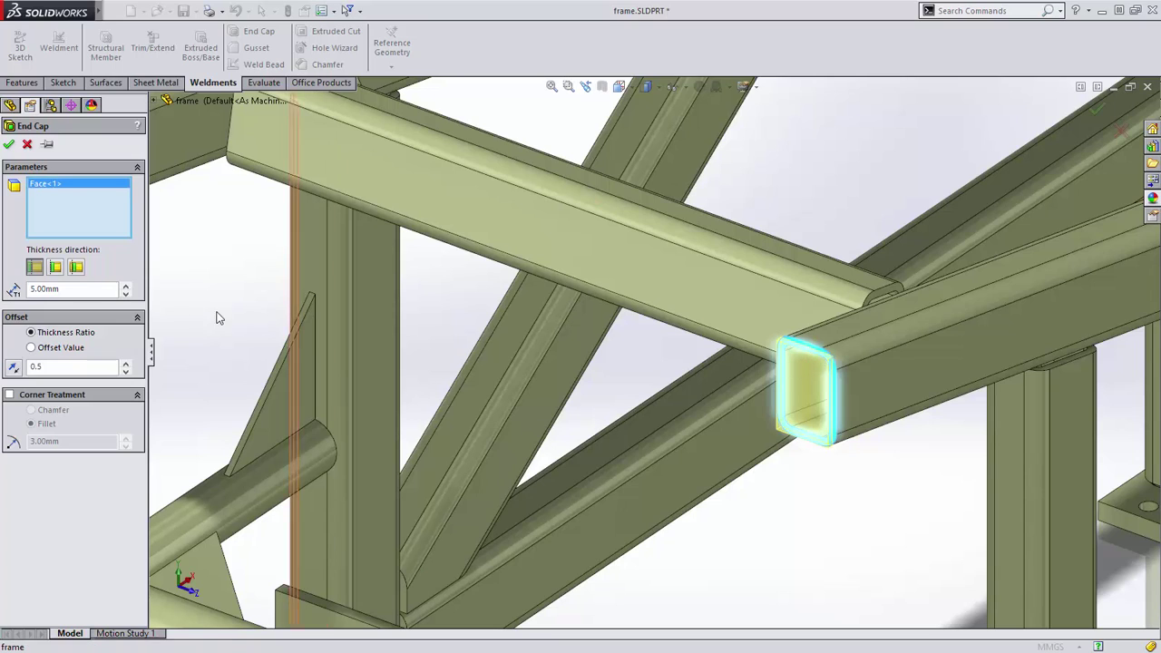
click(77, 267)
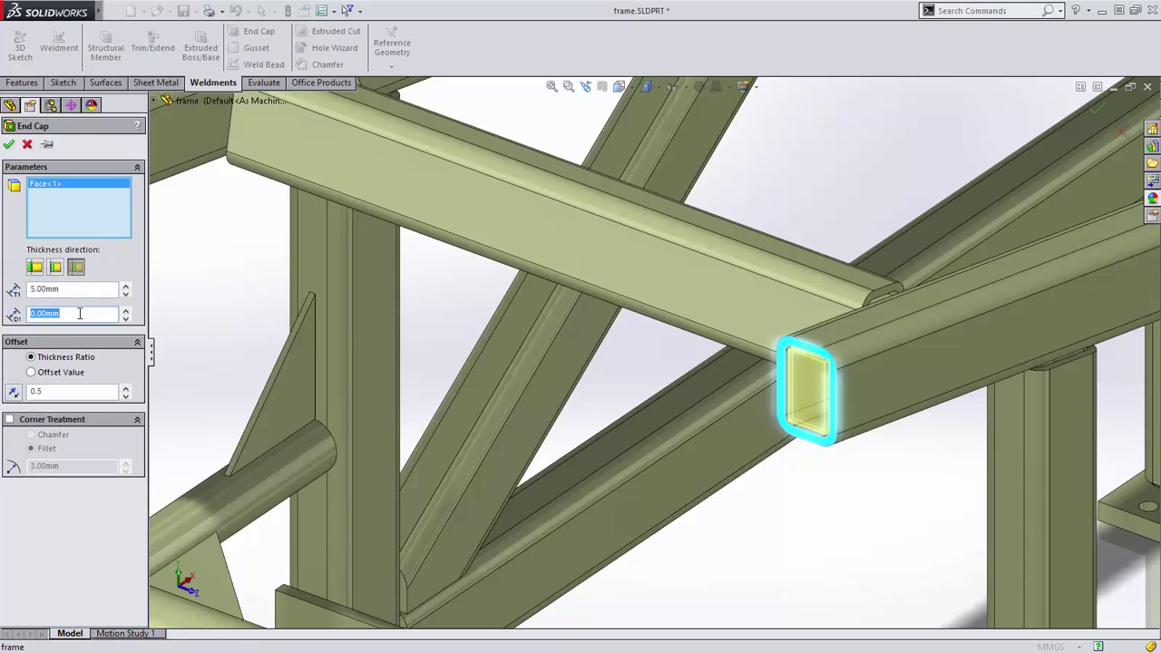
text(10)
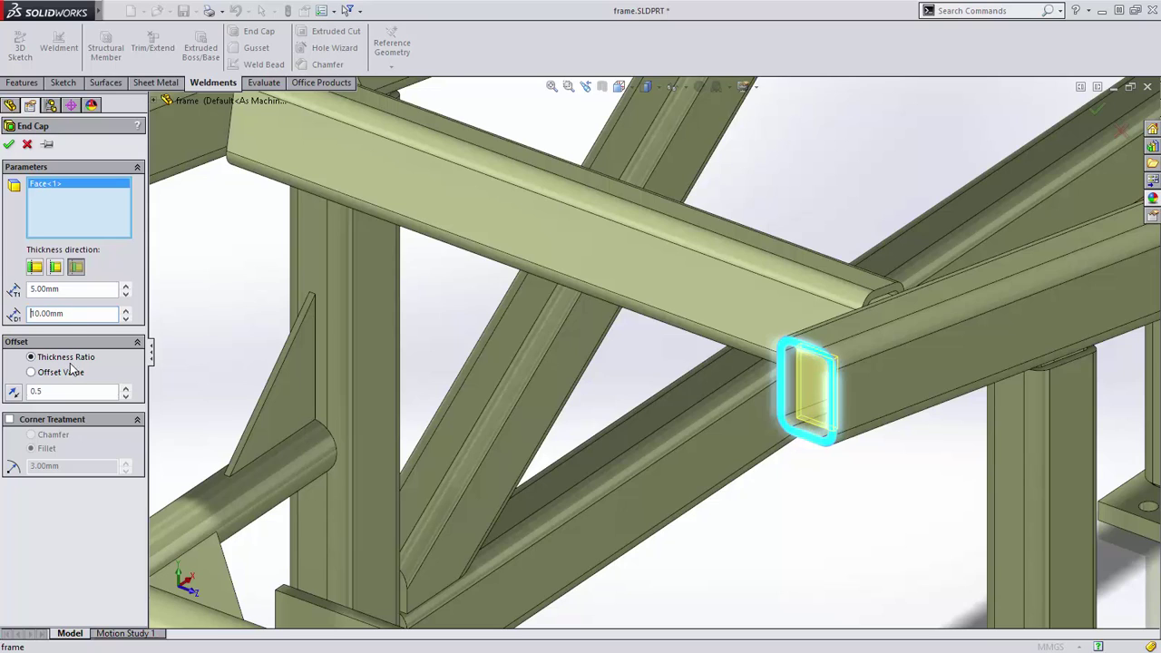
Give the end cap a 1 mm offset value and 5 mm filleted corners, and create it.
click(33, 372)
double_click(68, 391)
text(1.00mm)
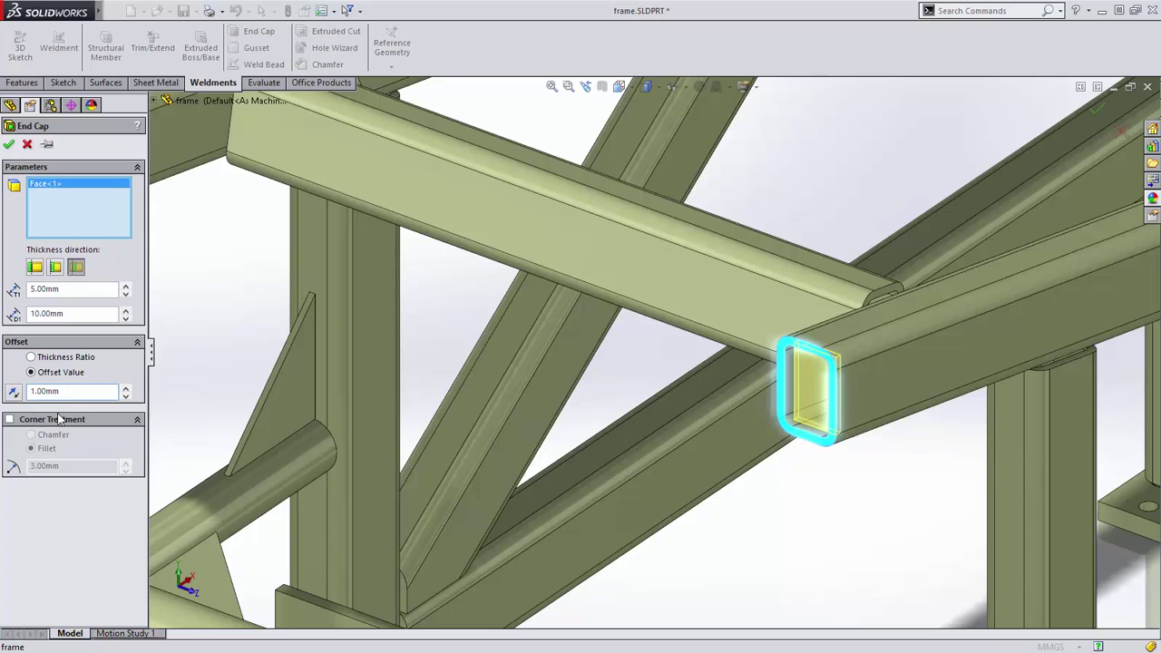
click(58, 417)
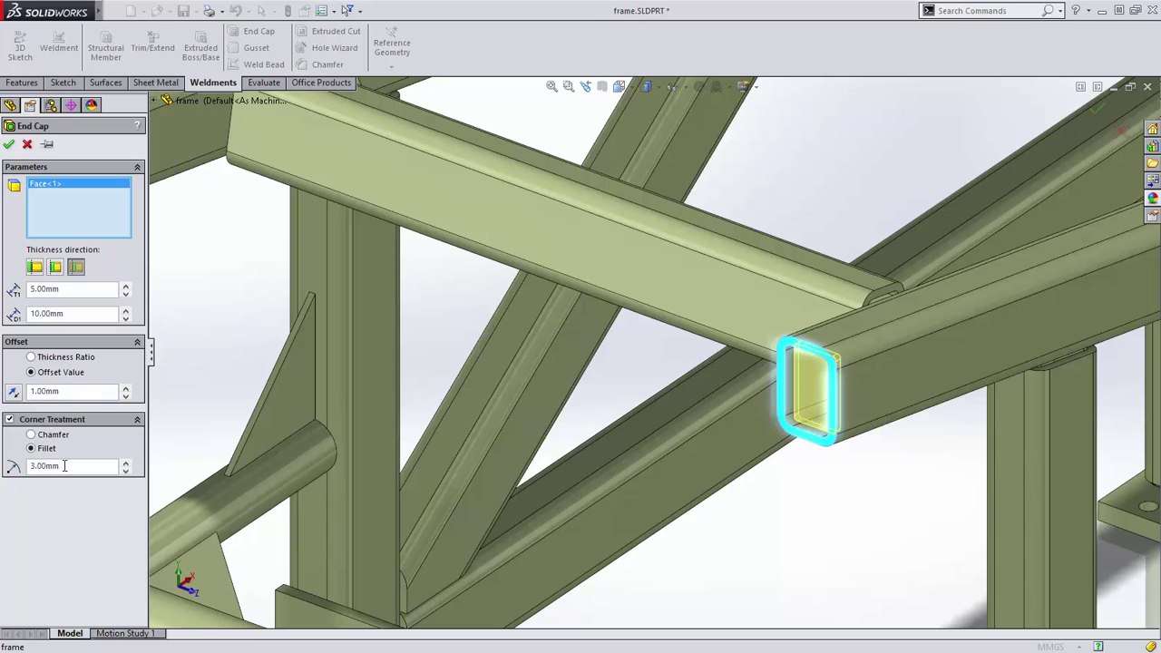
double_click(62, 466)
text(5)
key(Return)
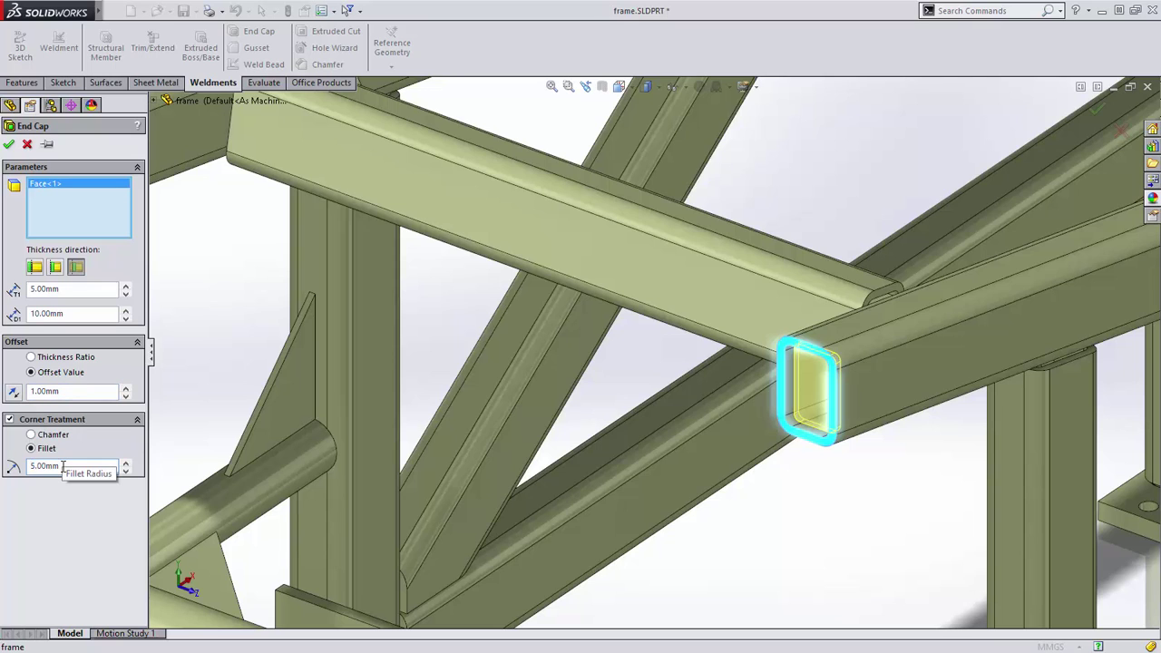
Inspect the end cap inside the tube with a temporary section view through the Front Plane.
click(601, 86)
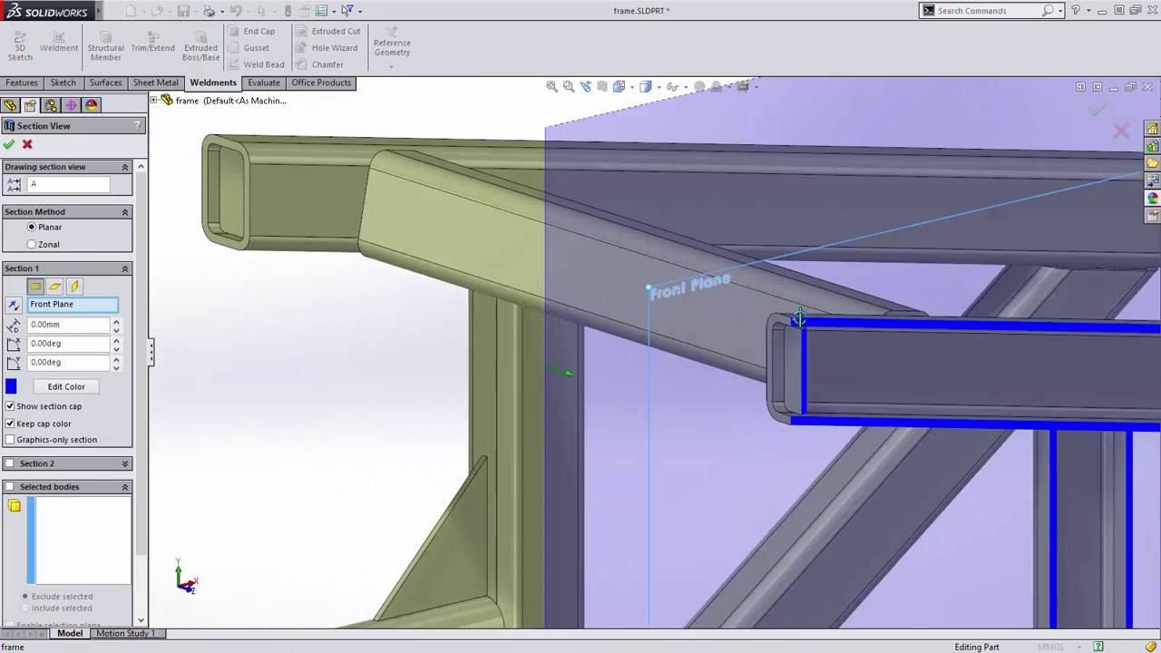
scroll(793, 352, down, 10)
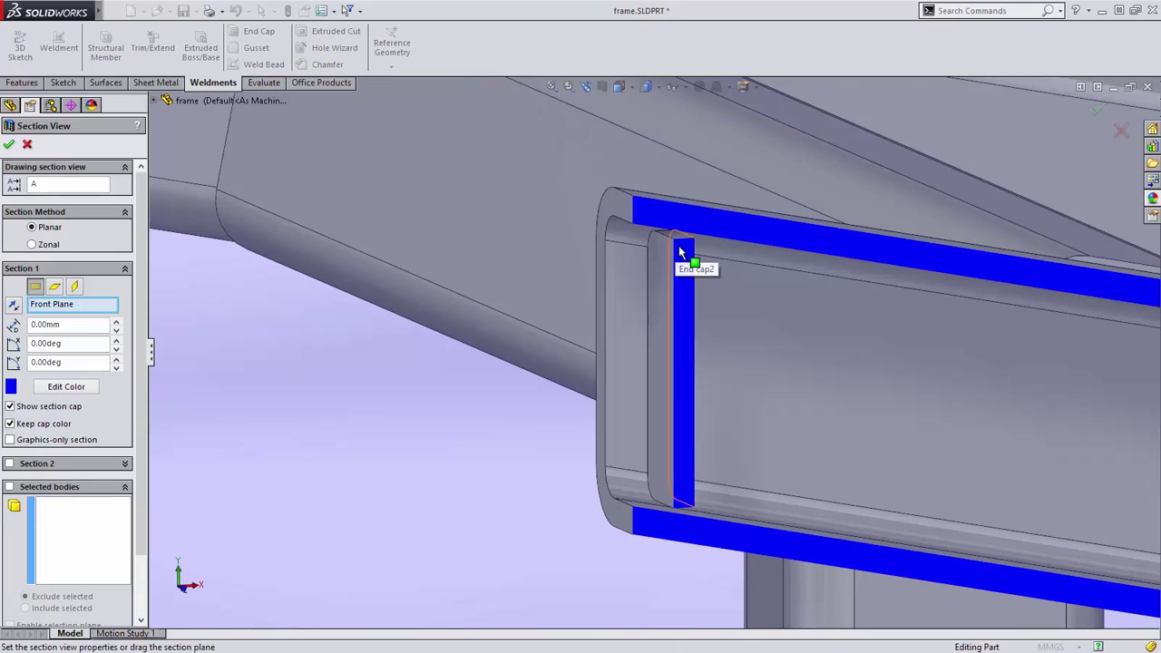
key(Escape)
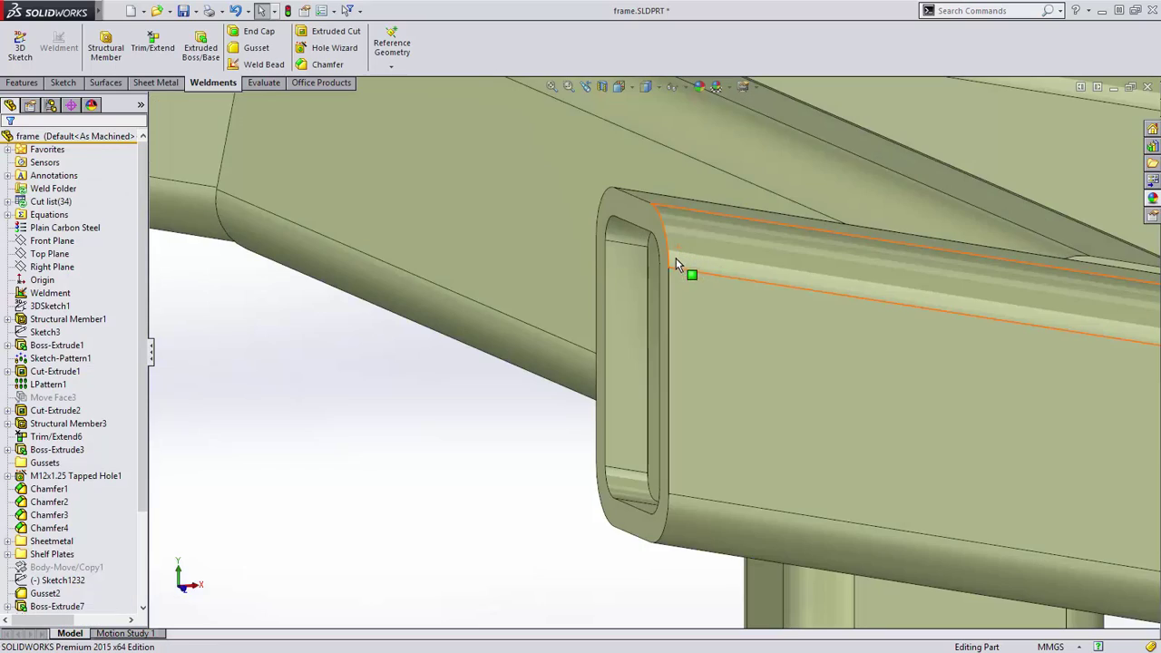
click(586, 87)
Start a weld bead from the handle gusset's face to the two adjoining round tube faces, and add another weld path.
click(261, 64)
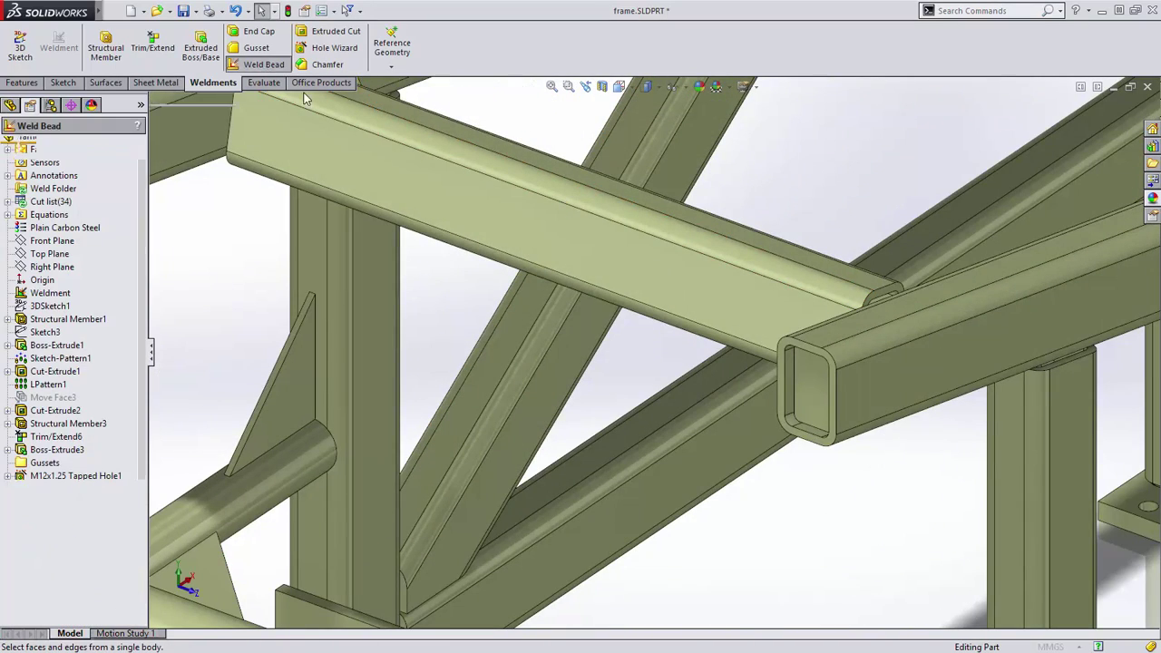
ctrl+middle_drag(358, 460, 613, 297)
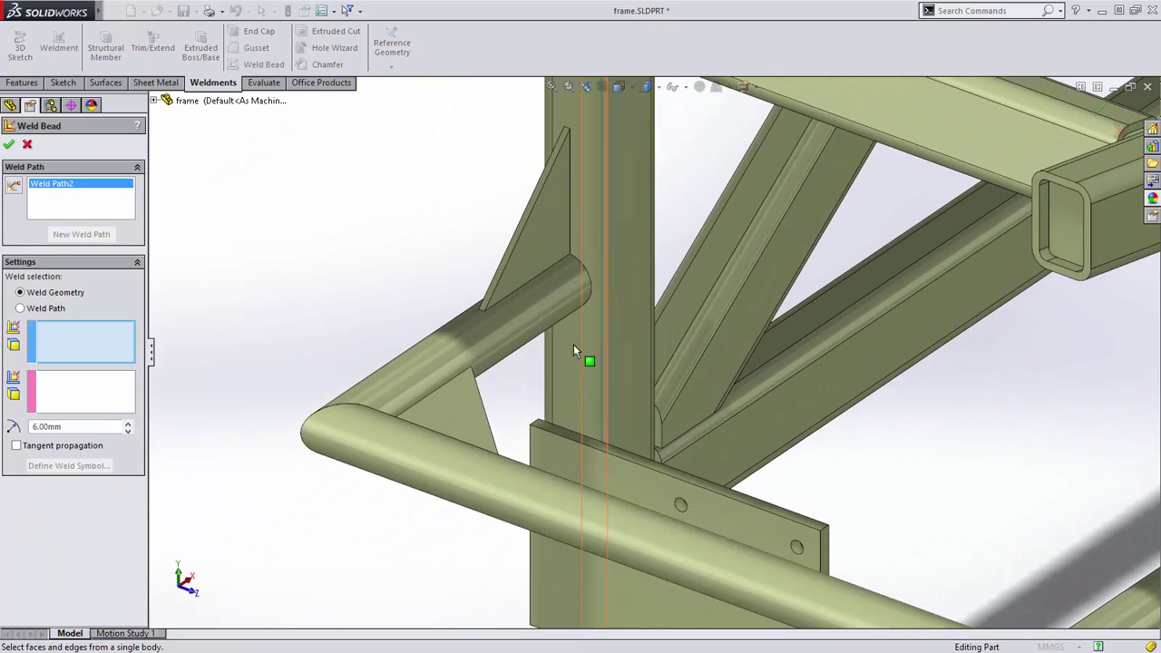
click(451, 402)
click(426, 368)
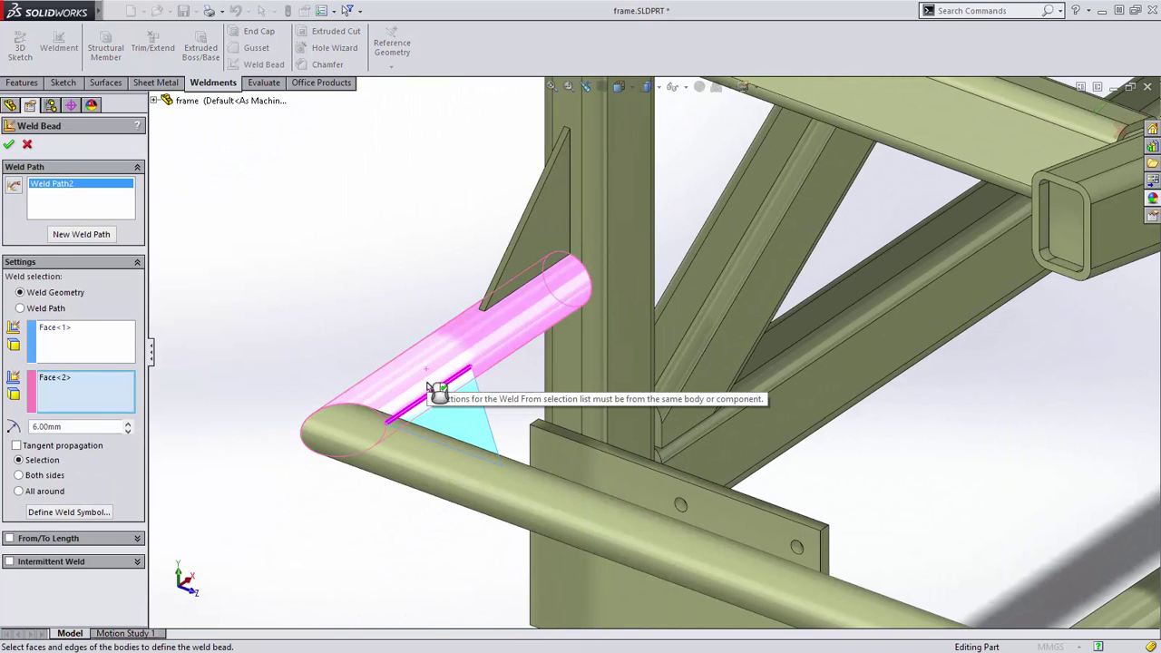
click(432, 438)
right_click(408, 328)
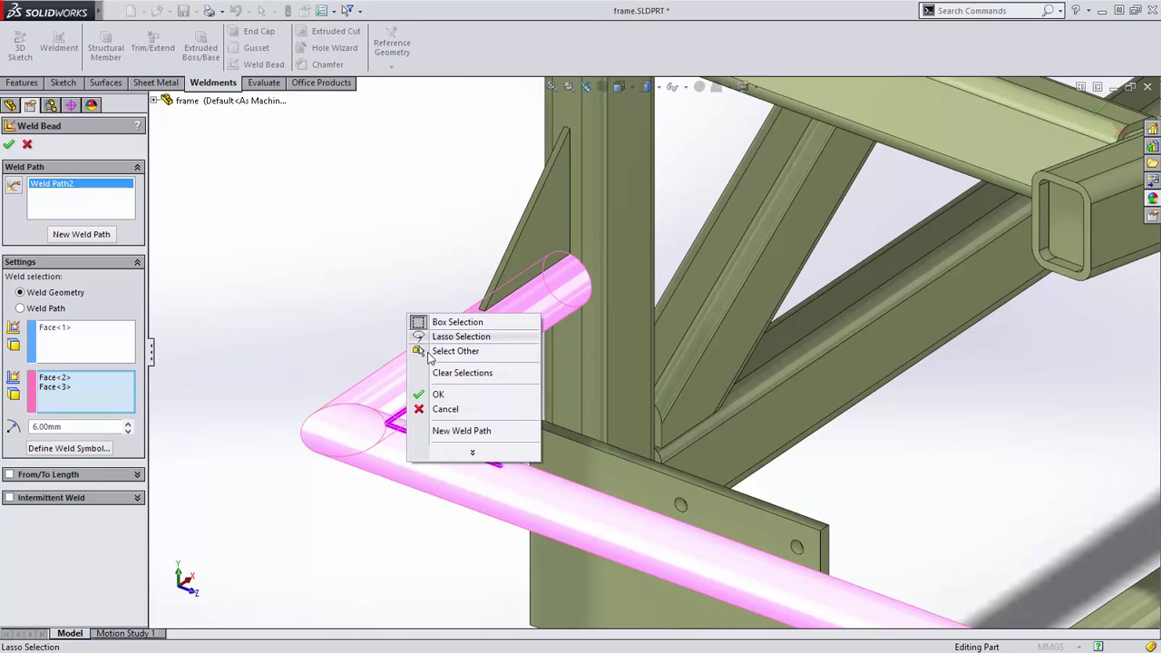
click(446, 432)
Define weld paths between the notched shelf plate's upper face and the horizontal rail's side face, and add another weld path.
middle_drag(579, 444, 118, 353)
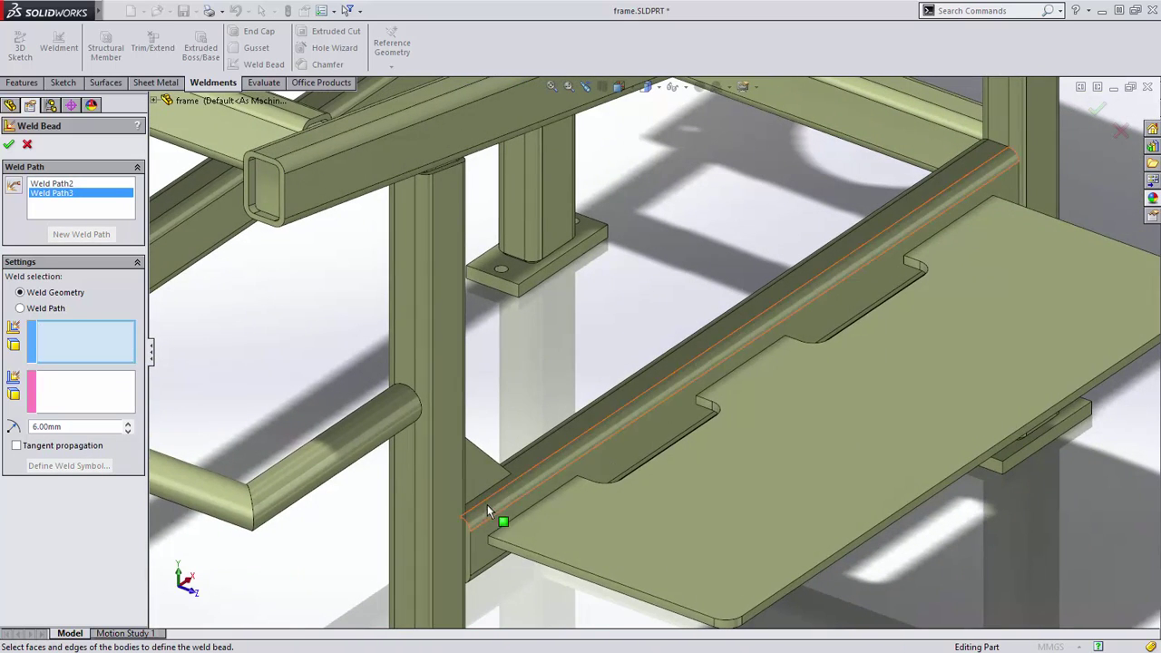
click(566, 504)
click(582, 479)
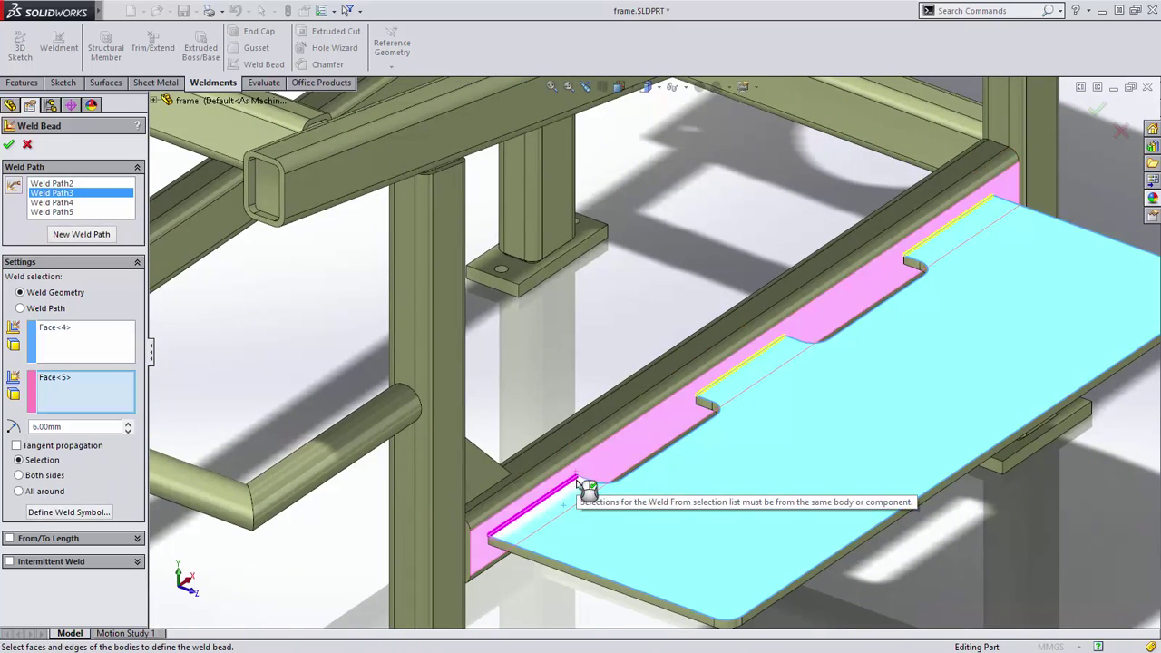
right_click(771, 214)
click(822, 330)
Define a weld path along the sheet metal tray's open corner, between the two flange ends, and add another weld path.
ctrl+middle_drag(744, 233, 617, 649)
ctrl+middle_drag(685, 164, 682, 355)
middle_click(669, 314)
middle_drag(669, 314, 527, 274)
scroll(765, 273, down, 10)
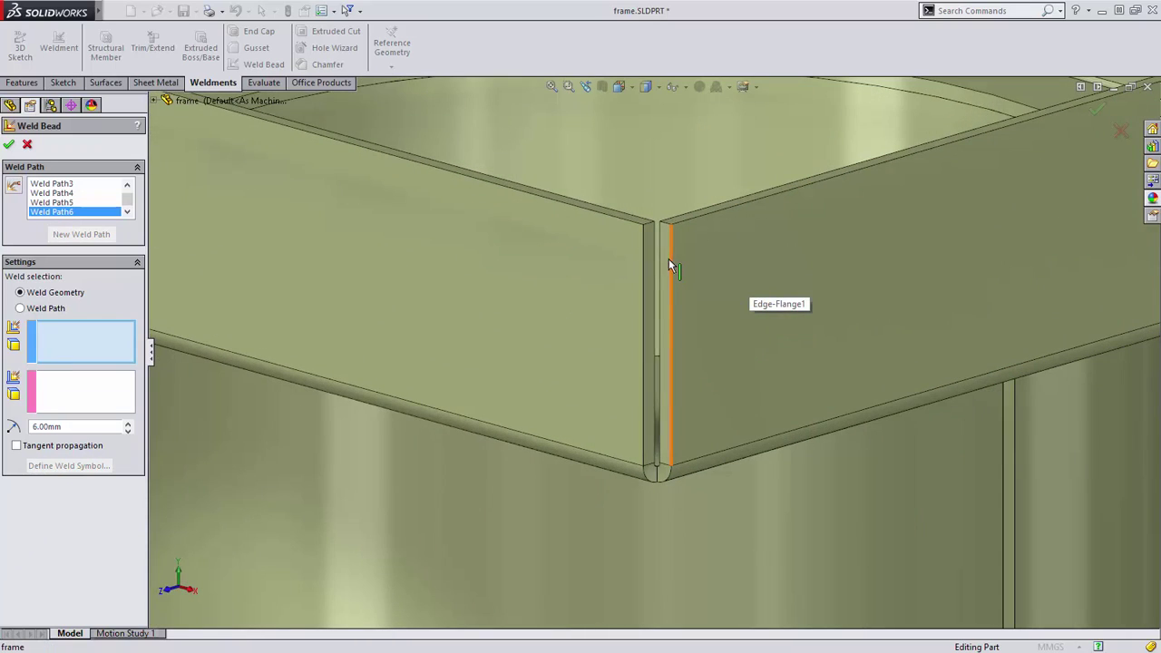
click(668, 260)
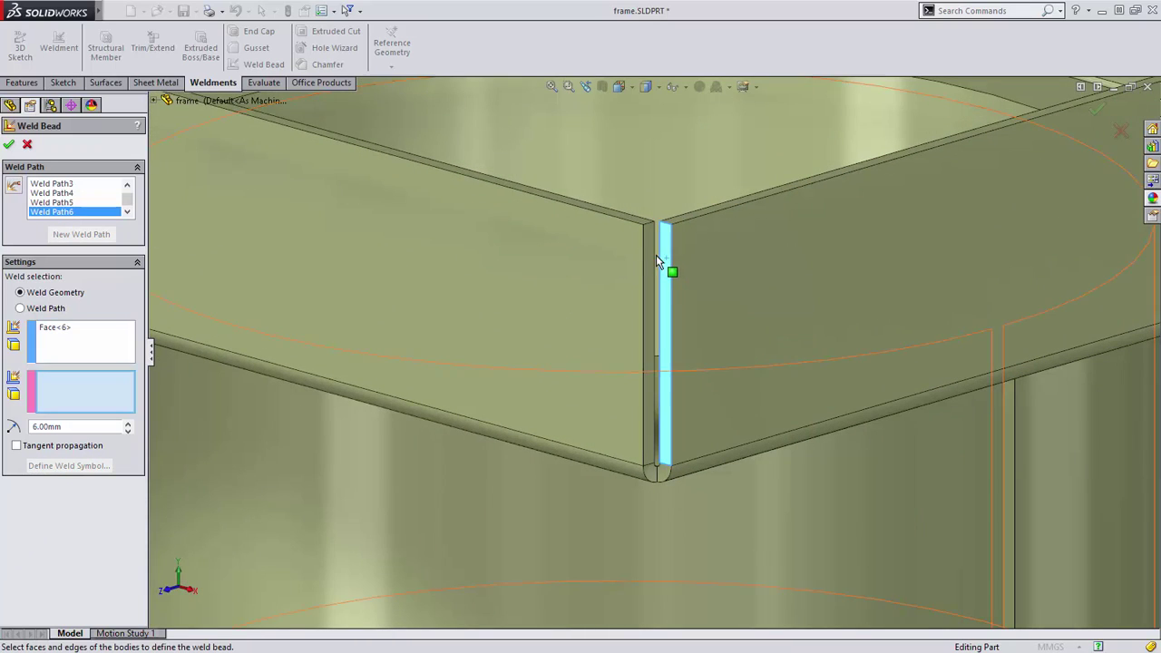
click(654, 257)
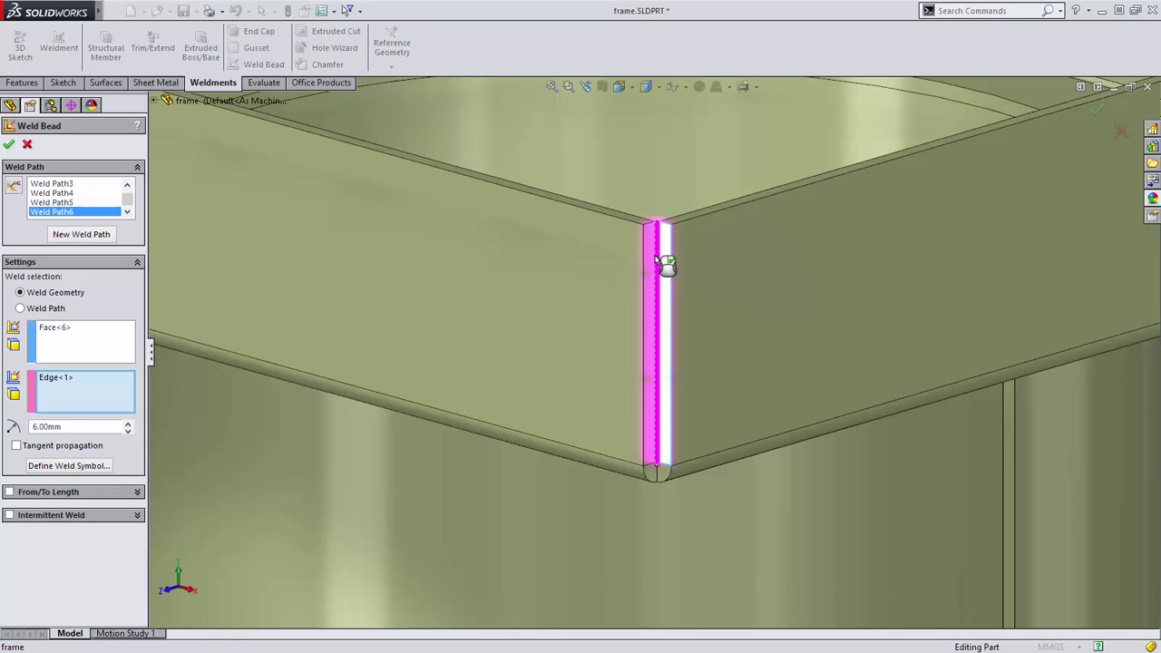
right_click(716, 256)
click(763, 371)
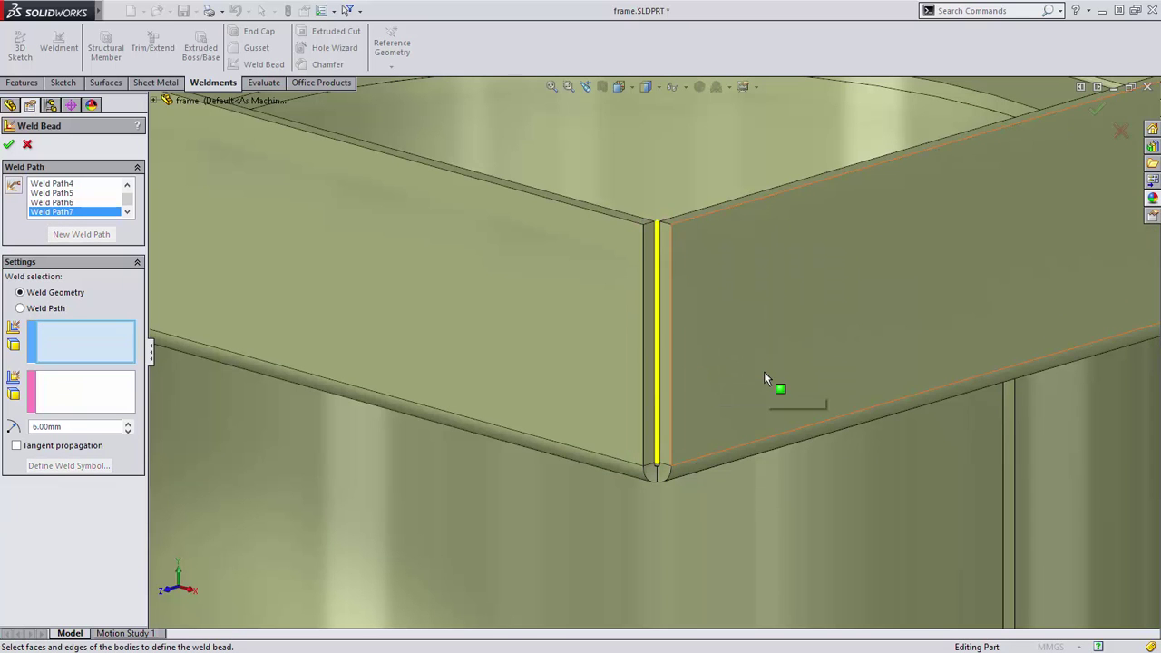
Define an edge-based weld path along the vertical seam of the cylinder beneath the tray, and add another weld path.
scroll(771, 379, up, 3)
scroll(778, 387, up, 3)
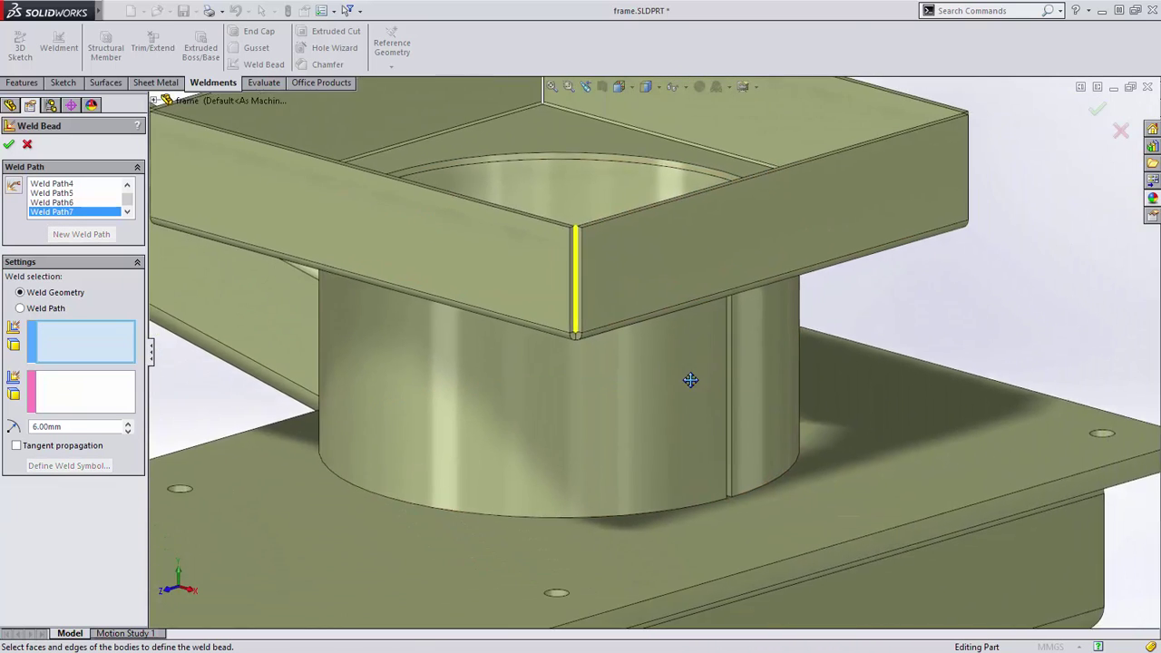
click(53, 311)
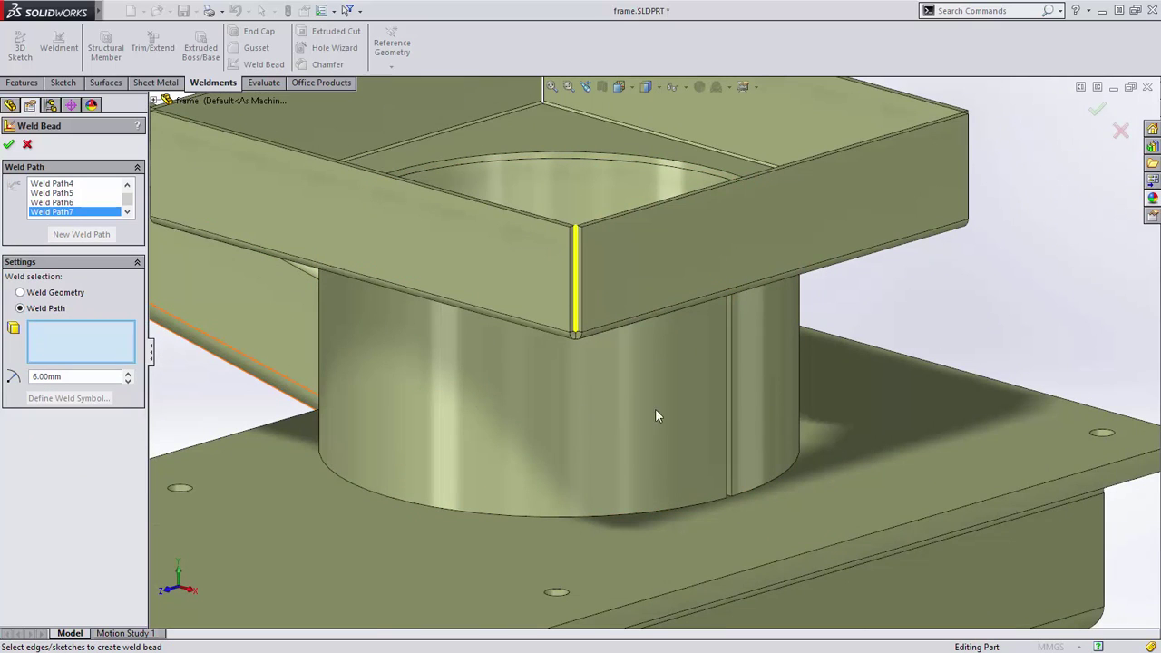
click(731, 387)
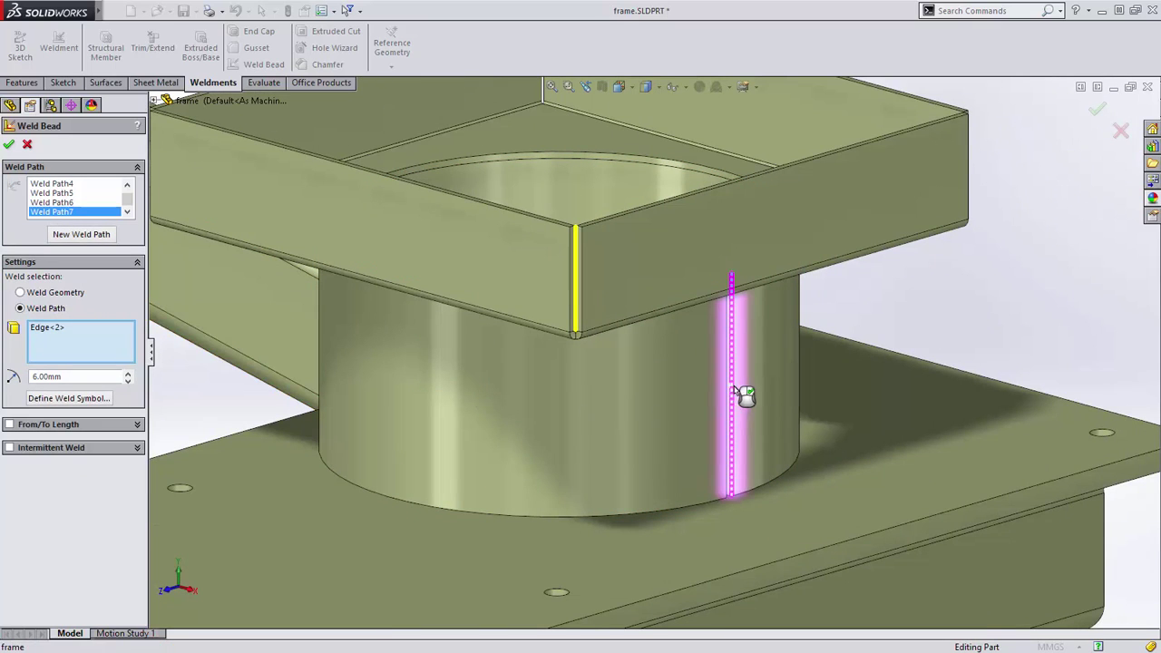
right_click(785, 353)
click(836, 467)
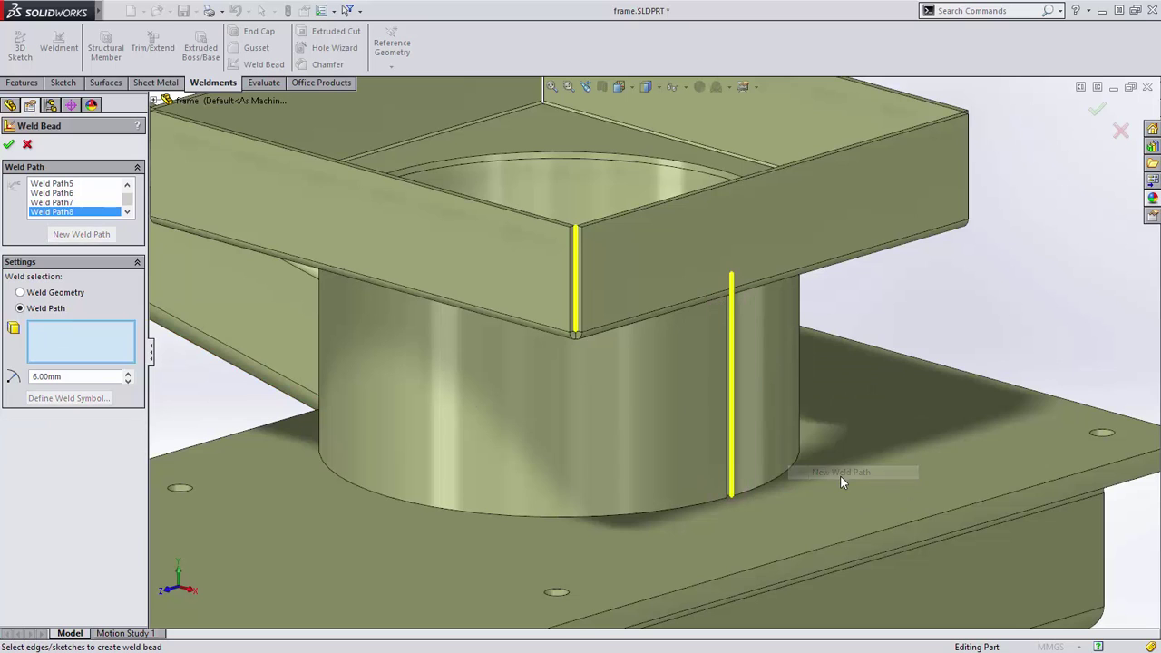
Define a weld path along the two edges where the horizontal gusset meets the plate and leg, and create the weld beads.
scroll(832, 468, up, 2)
scroll(833, 468, up, 4)
ctrl+middle_drag(298, 251, 876, 247)
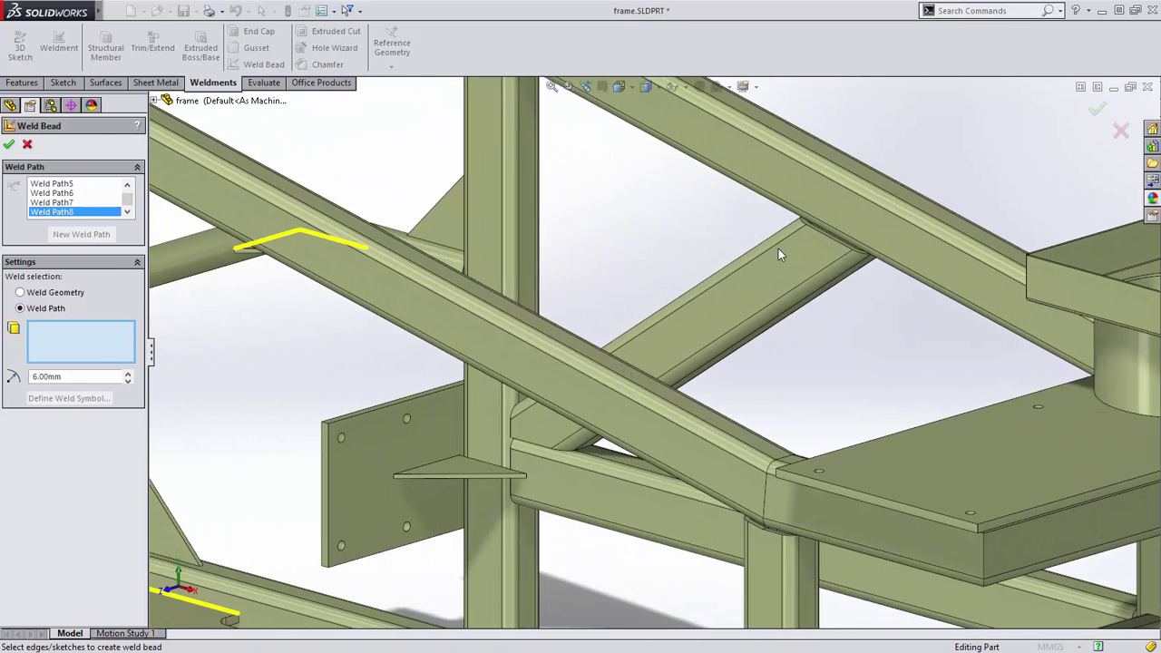
scroll(472, 461, down, 5)
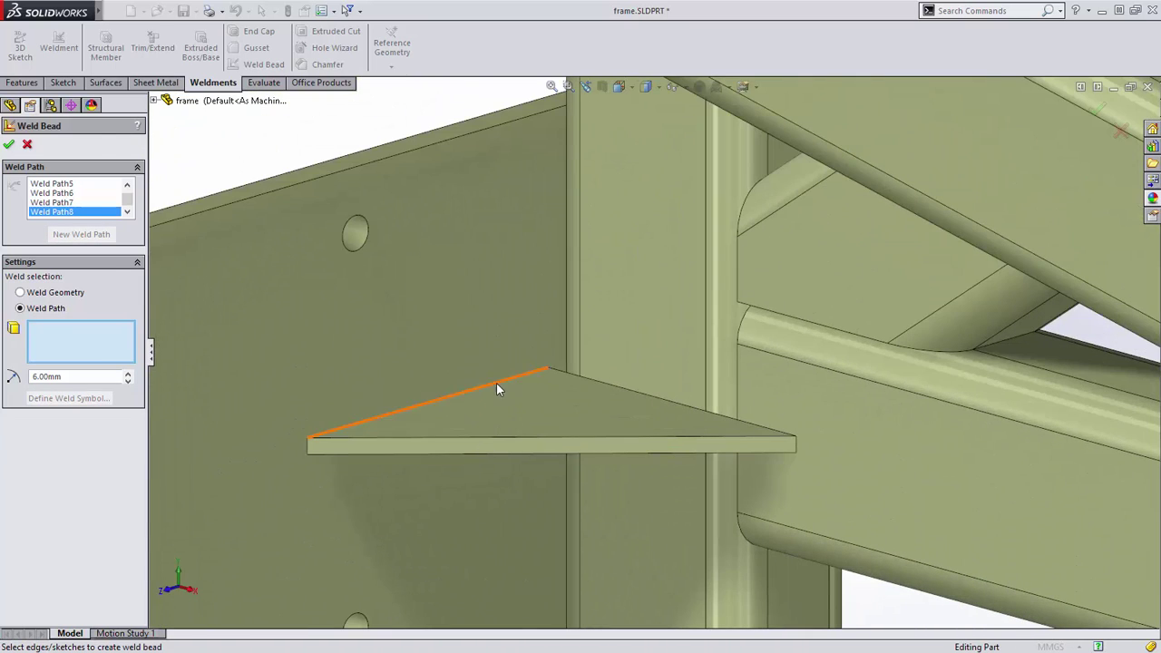
click(496, 383)
click(613, 388)
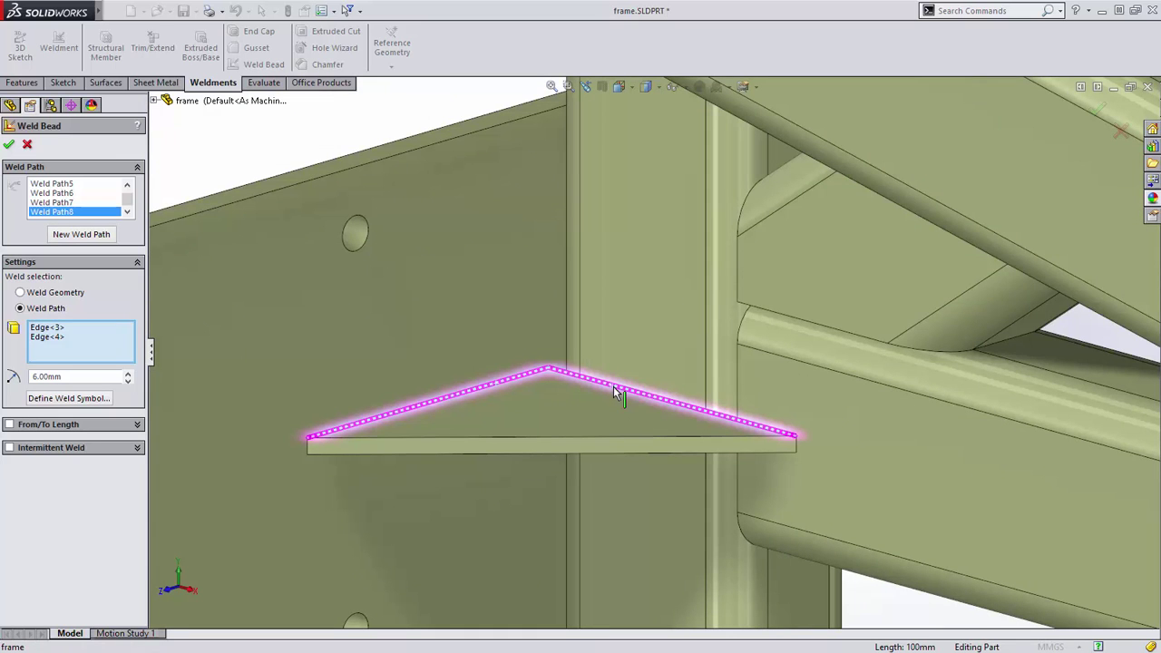
right_click(613, 386)
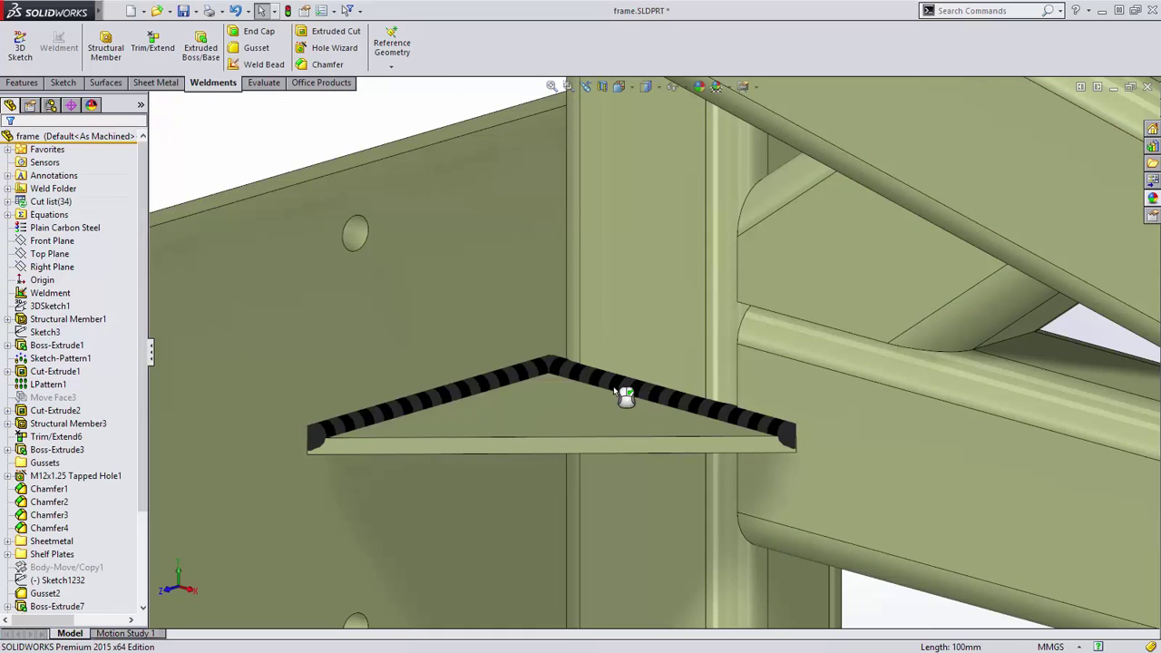
Rebuild the welds in the Weld Folder and clear the selection.
scroll(613, 384, up, 8)
scroll(810, 311, down, 4)
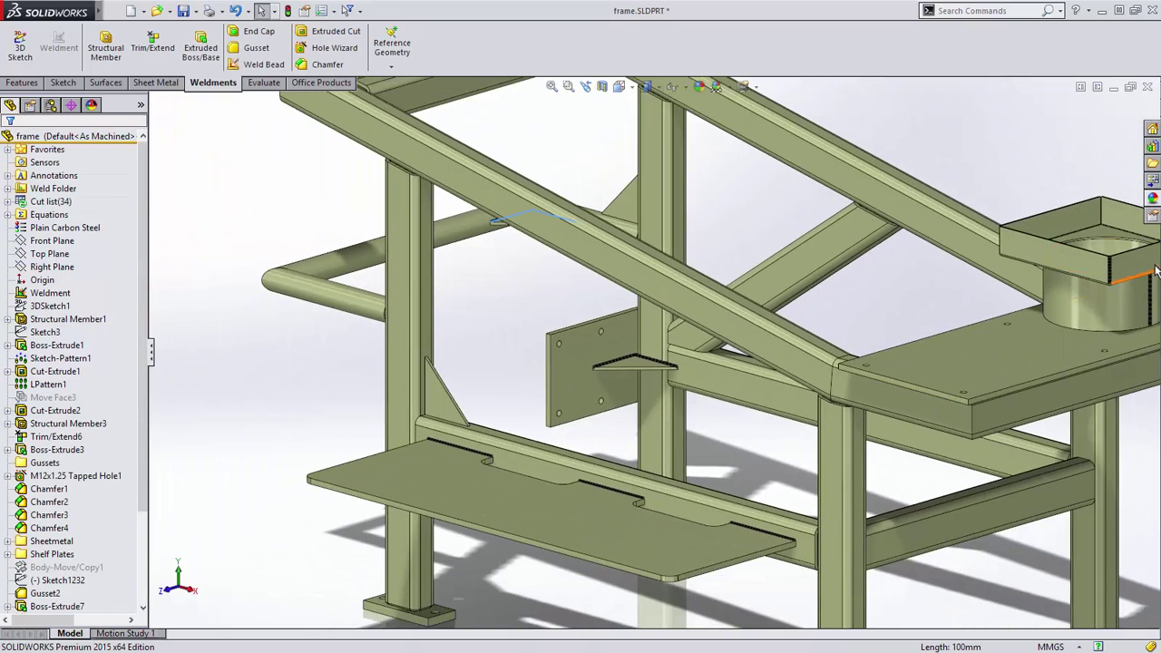
scroll(798, 310, down, 3)
scroll(797, 309, up, 3)
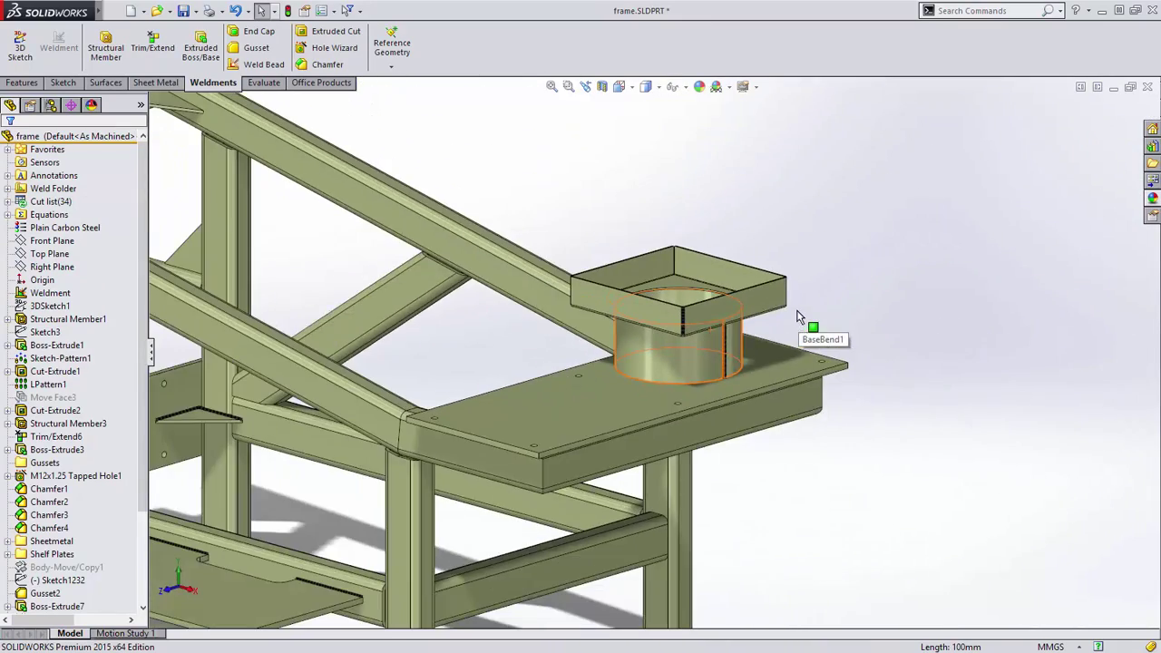
ctrl+middle_drag(305, 297, 659, 354)
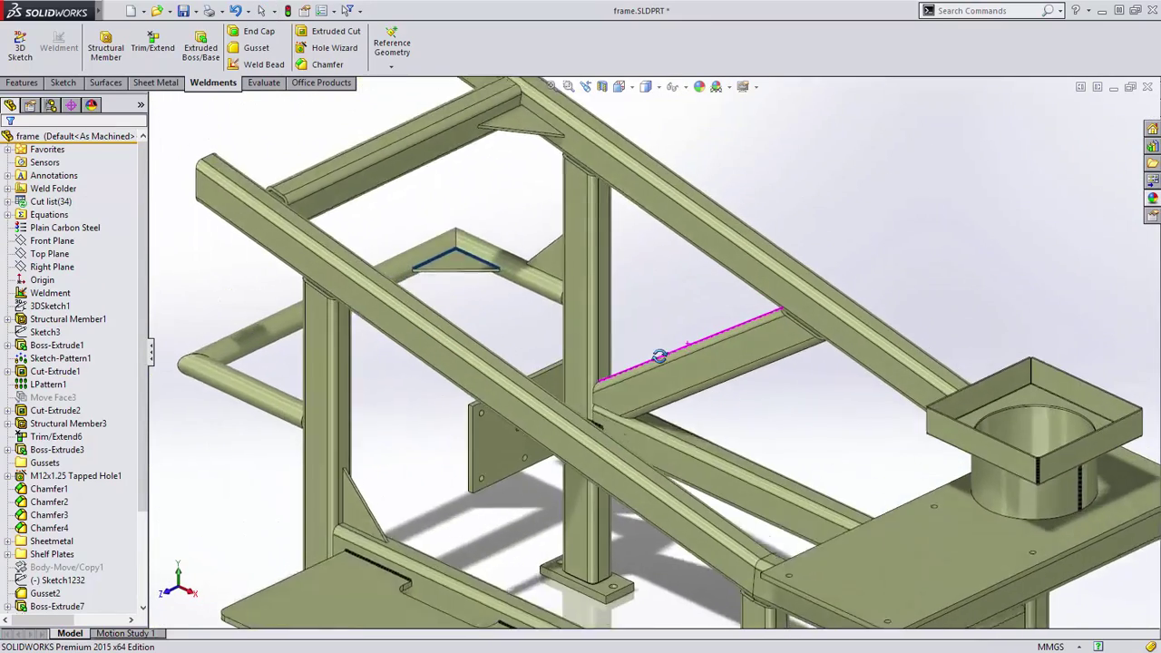
scroll(658, 354, up, 2)
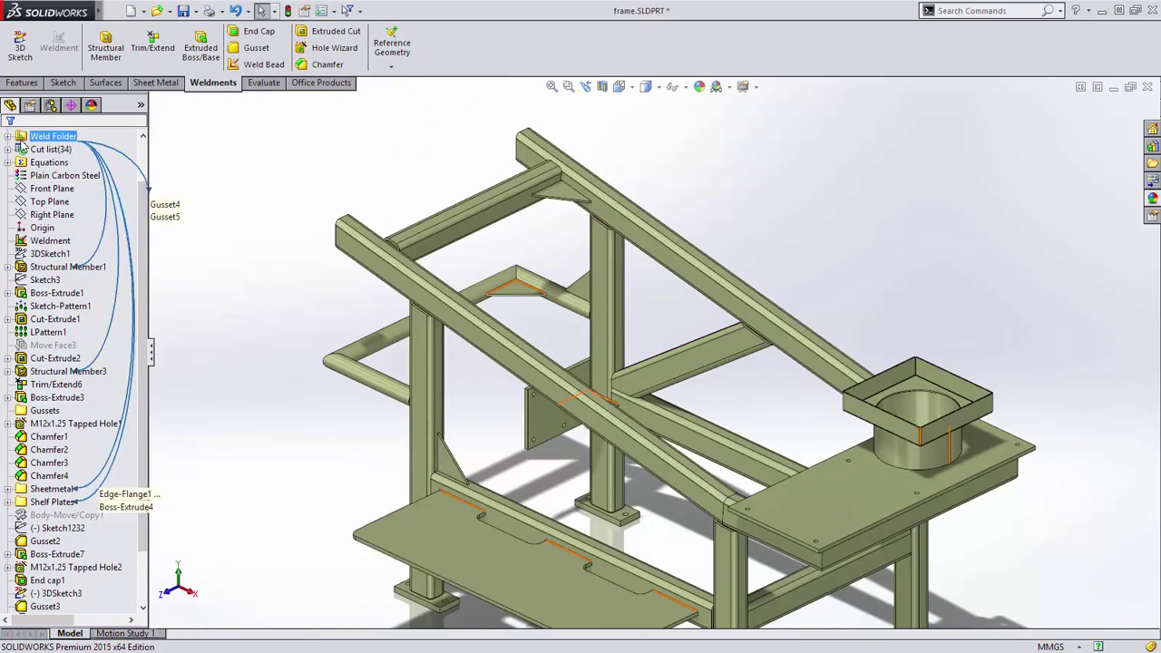
click(22, 151)
click(36, 137)
right_click(36, 138)
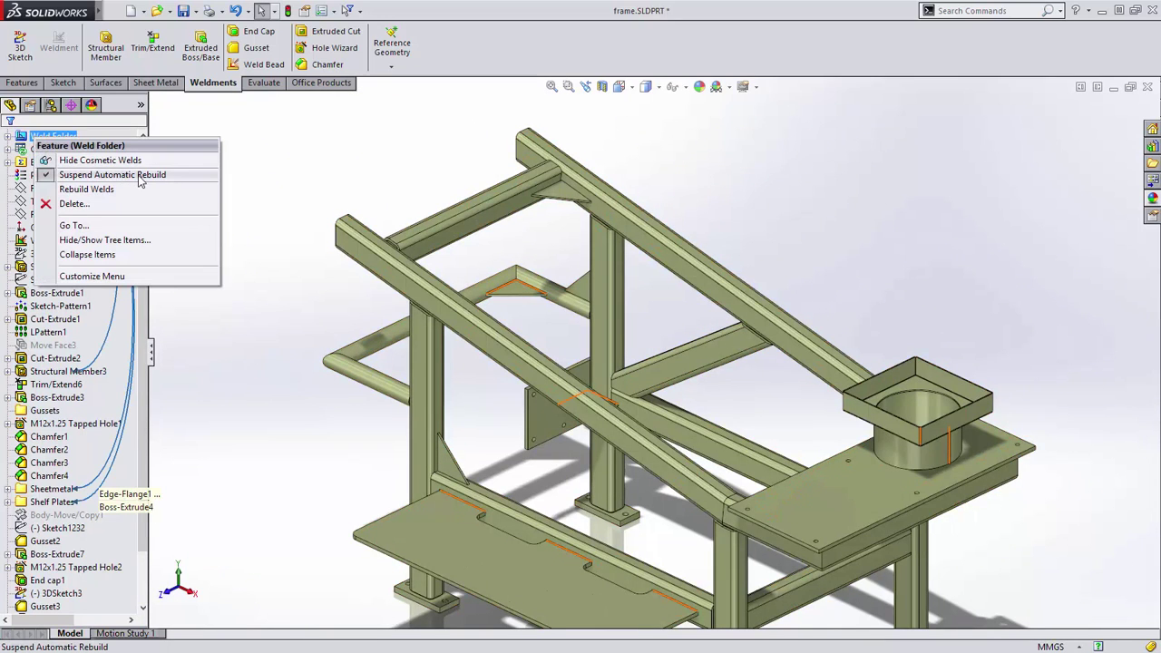
click(111, 190)
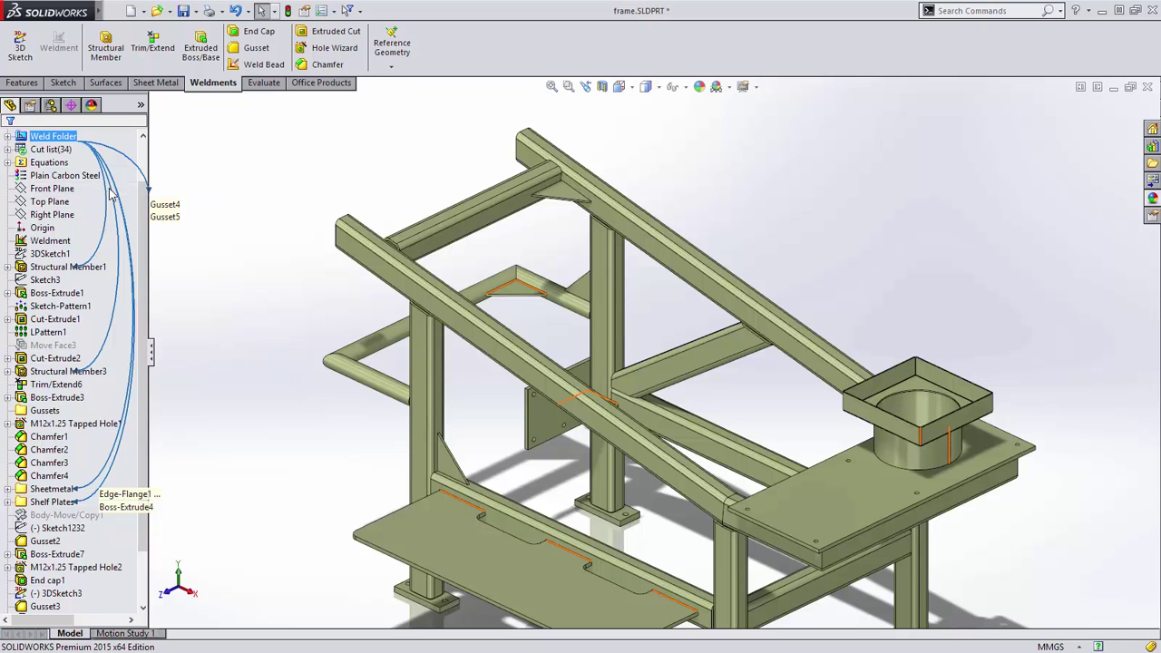
click(234, 195)
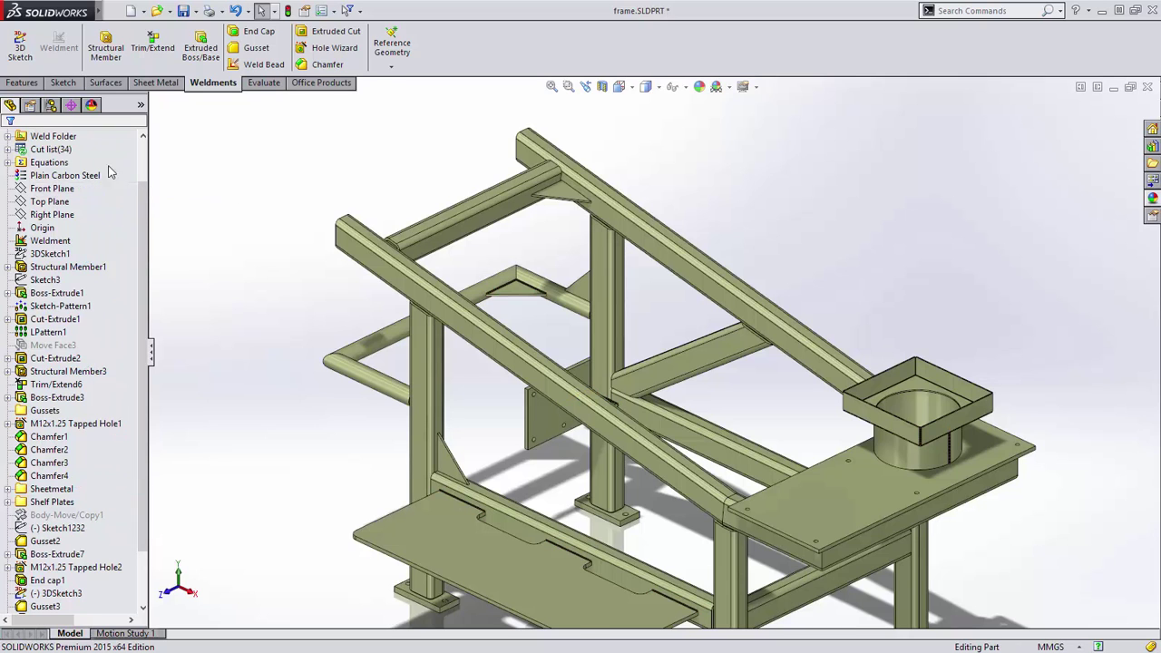
Expand the cut list and set it to update automatically.
click(8, 149)
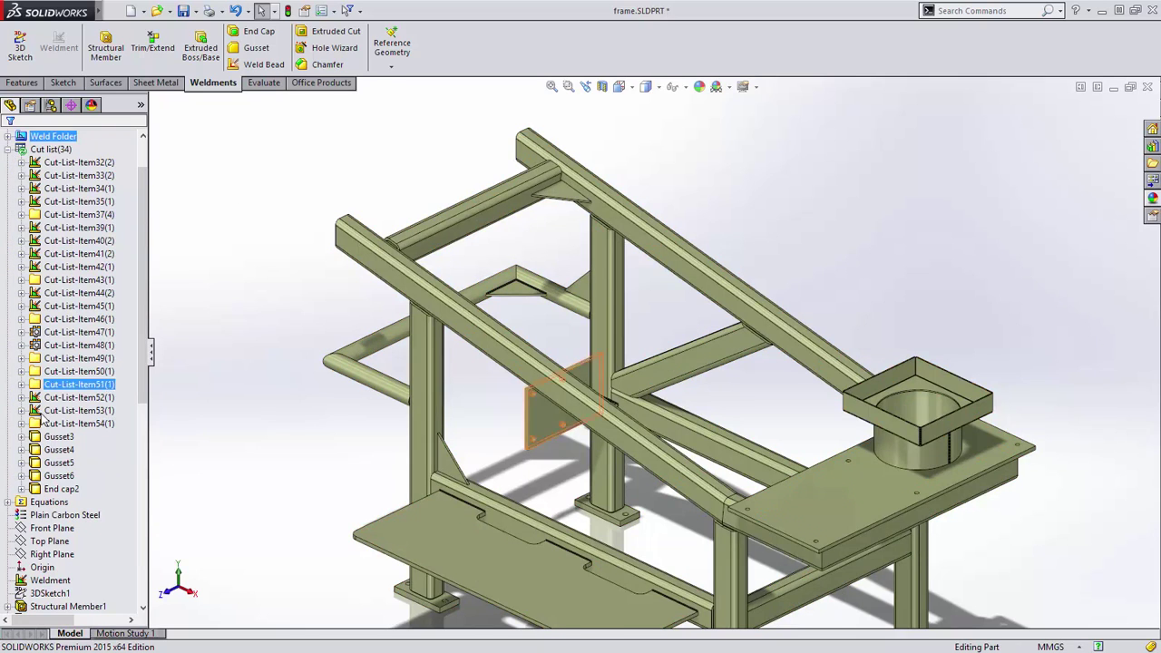
right_click(48, 151)
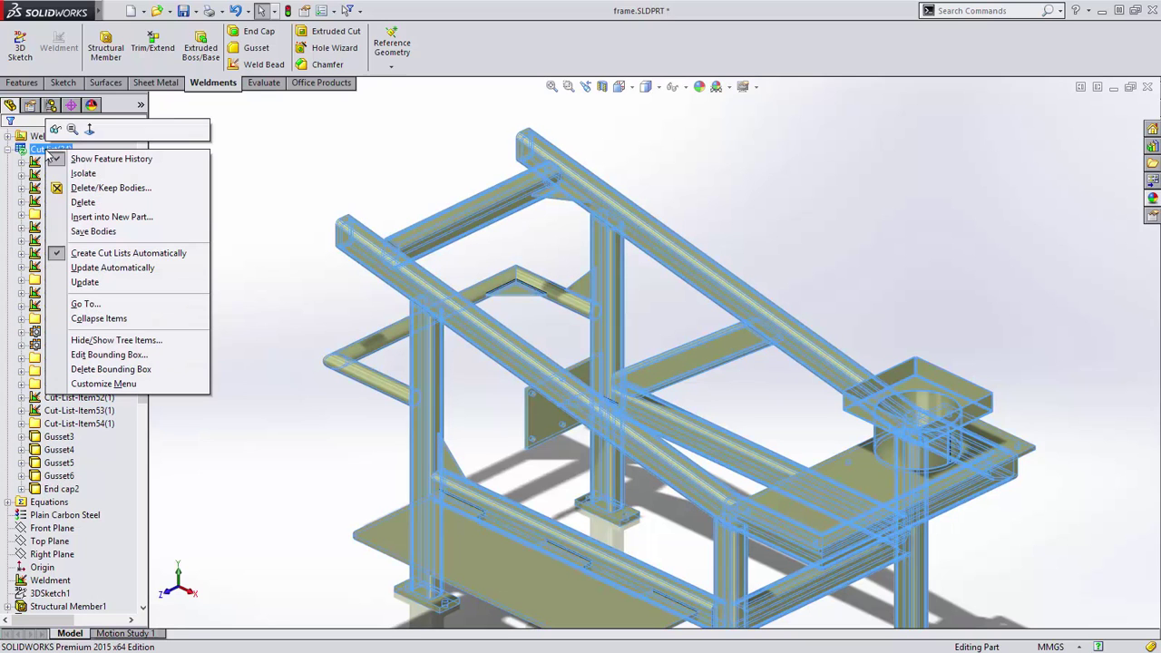
click(96, 268)
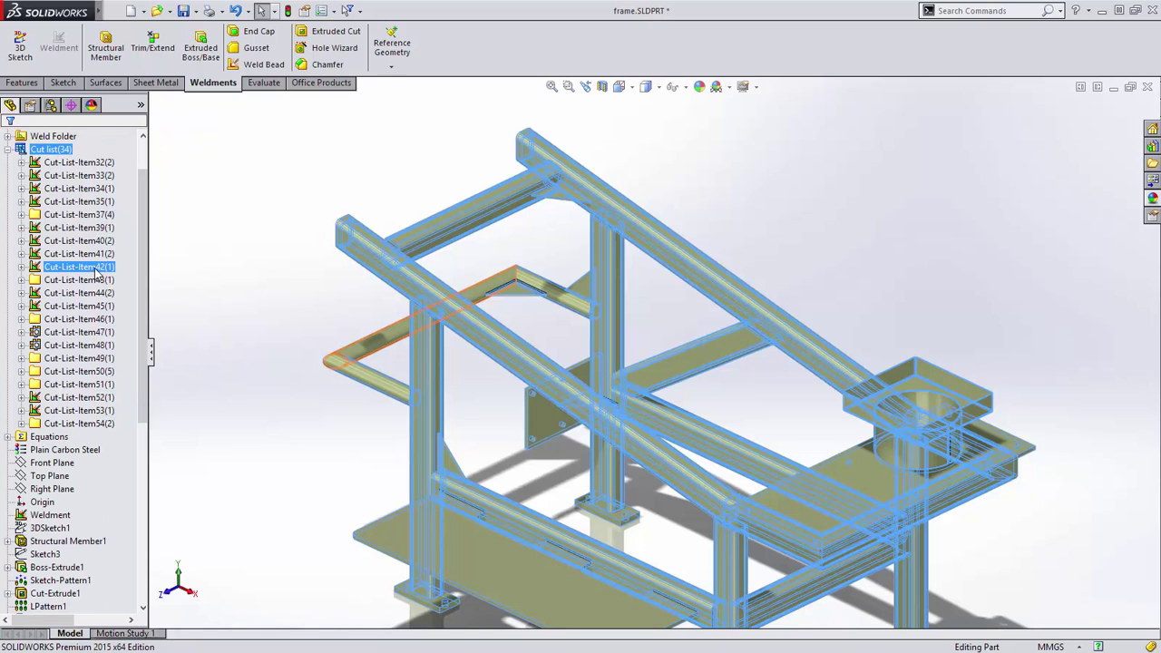
Set the document's weldment properties to rename cut list folders with the Description property value.
click(322, 10)
click(462, 73)
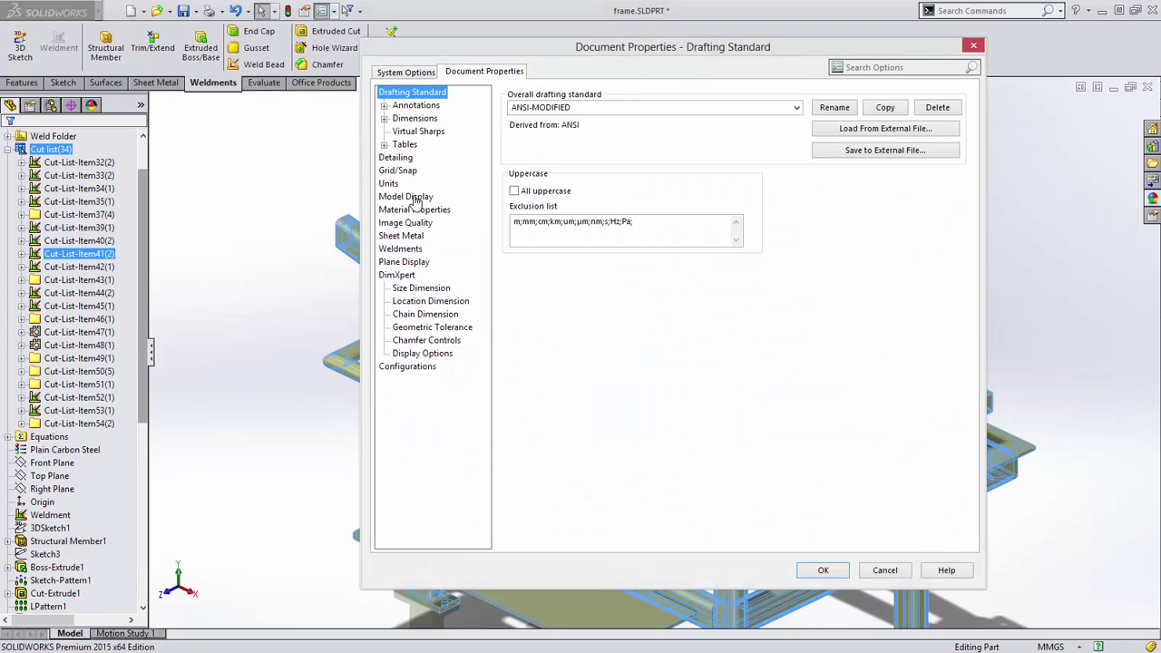
click(404, 250)
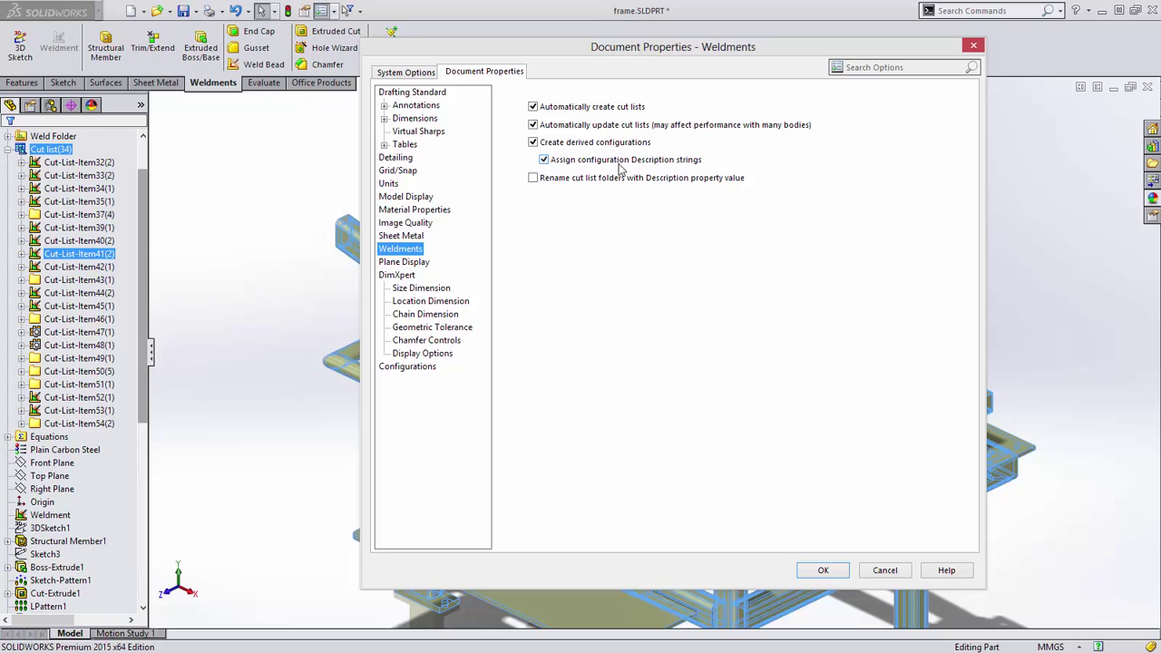
click(533, 180)
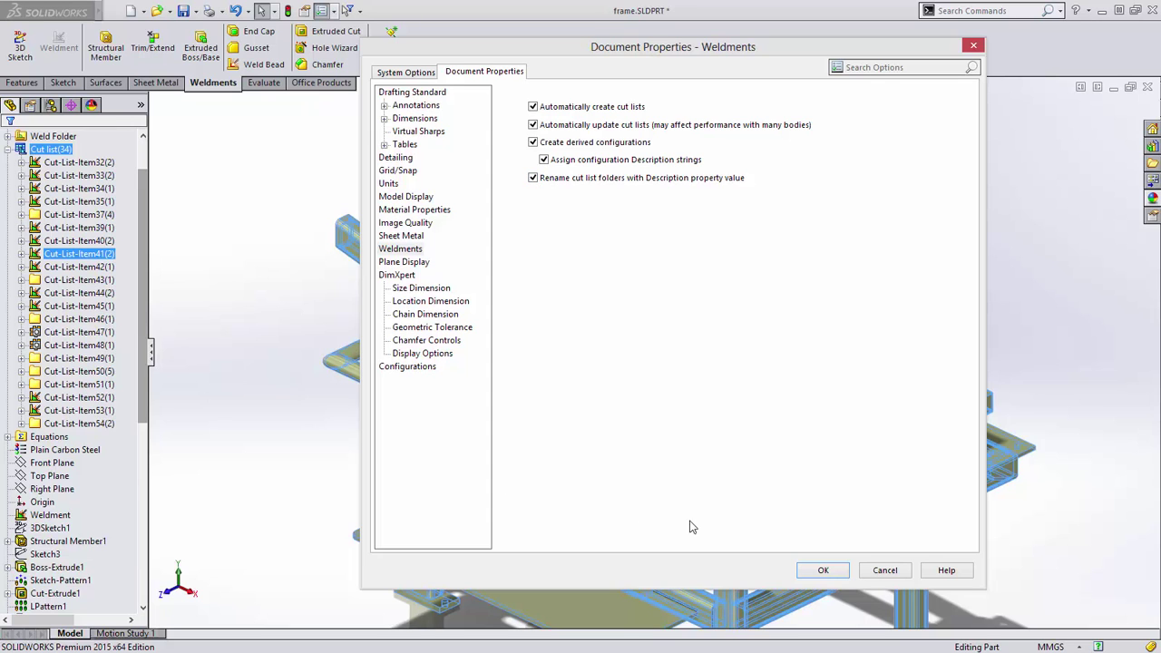
click(821, 570)
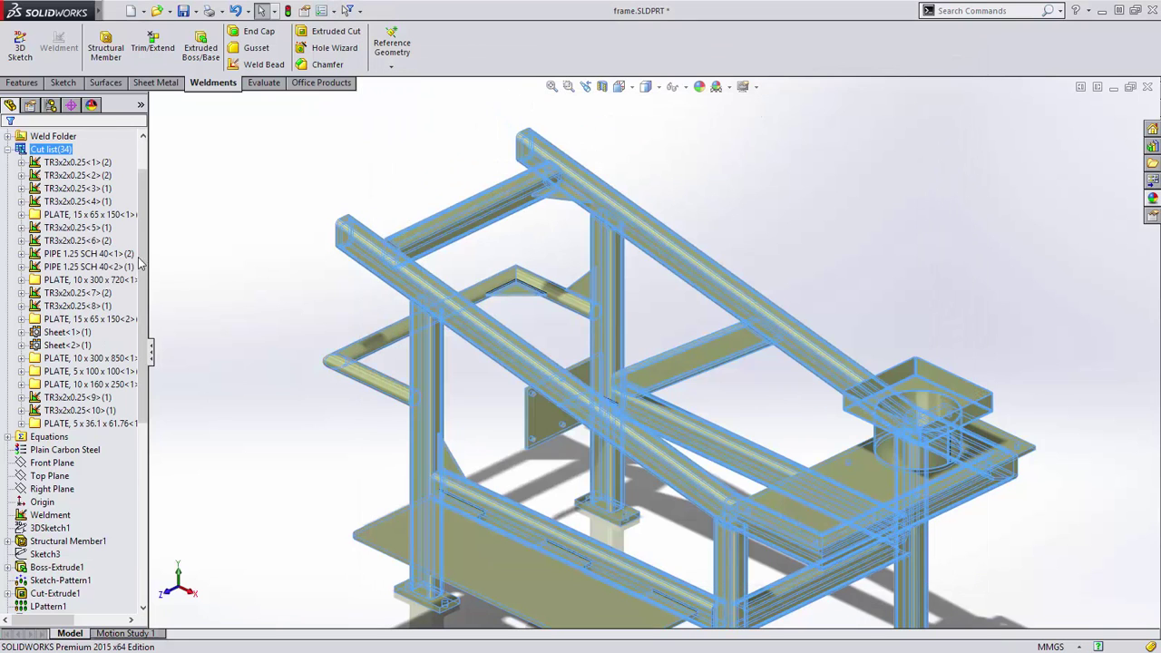
Examine the cut-list properties of the TR3x2x0.25<2> item, including its length, end angles, quantity and total length.
click(86, 357)
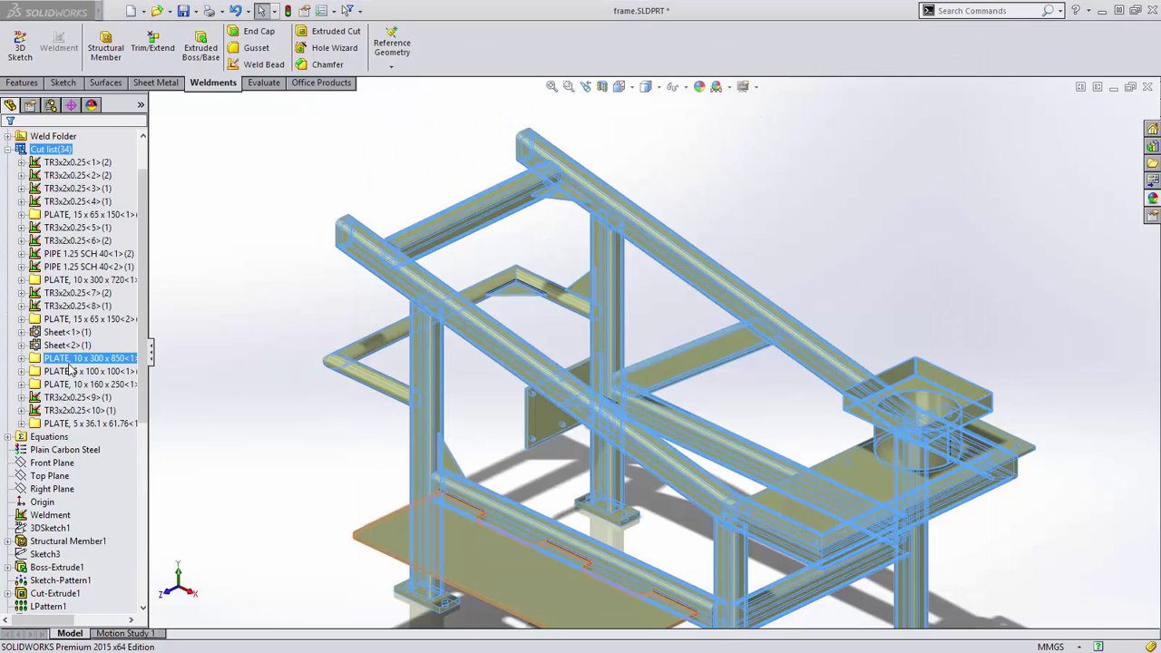
click(77, 175)
right_click(73, 177)
click(109, 197)
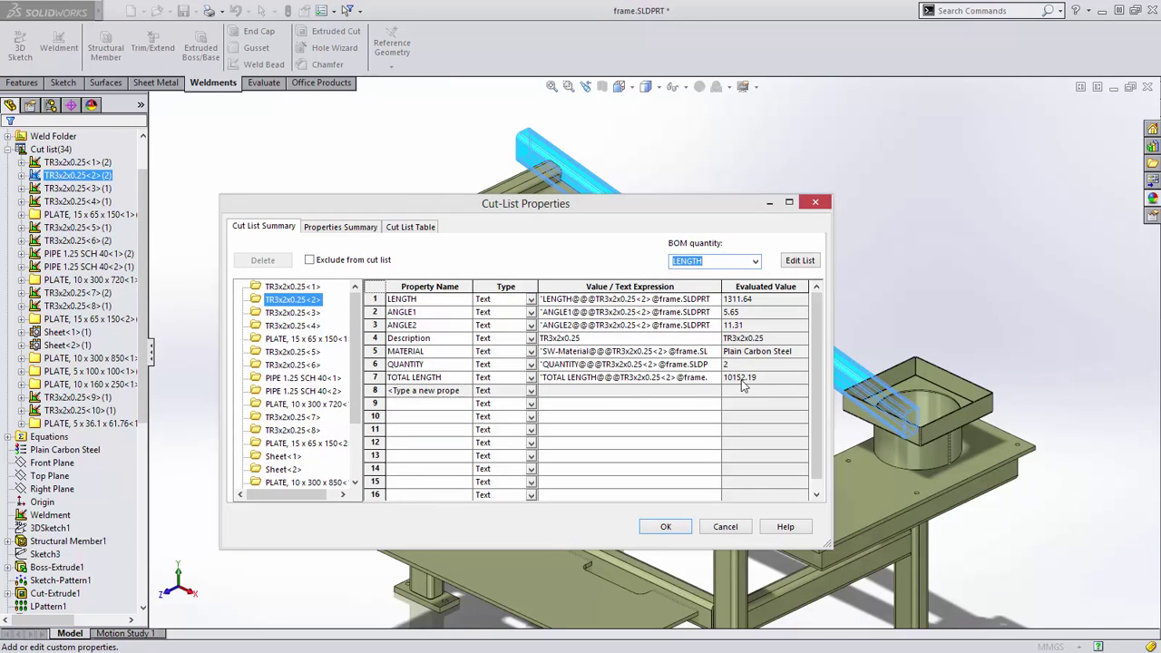
click(665, 529)
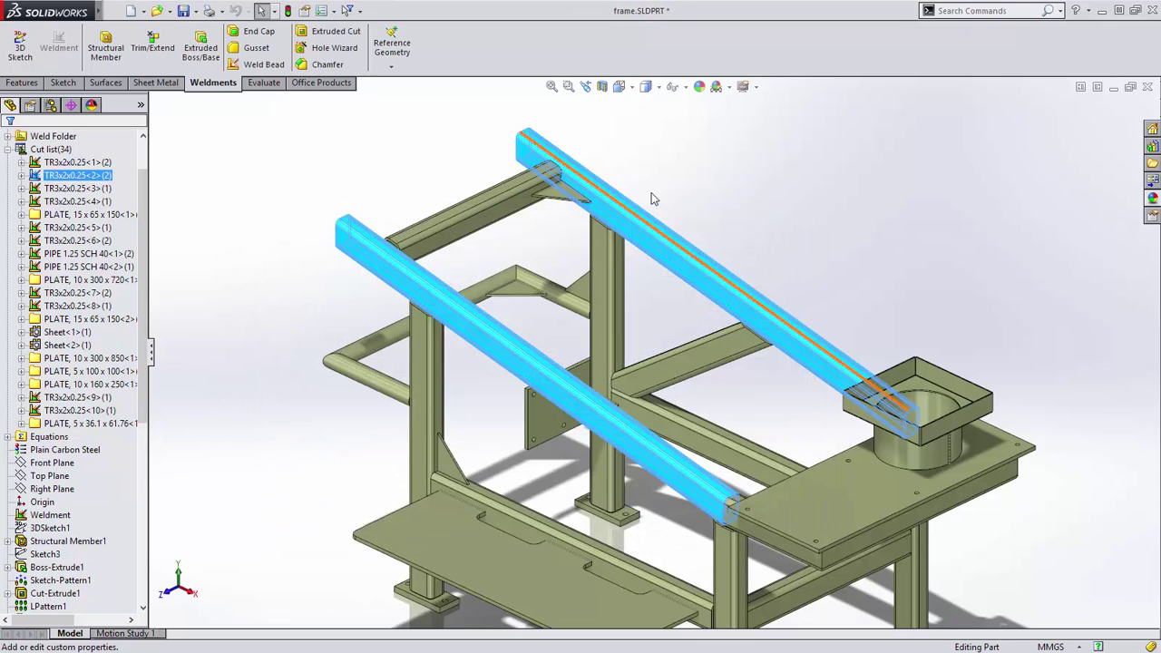
Show the total length and quantity notes on the frame and clear the cut-list item selection.
click(673, 88)
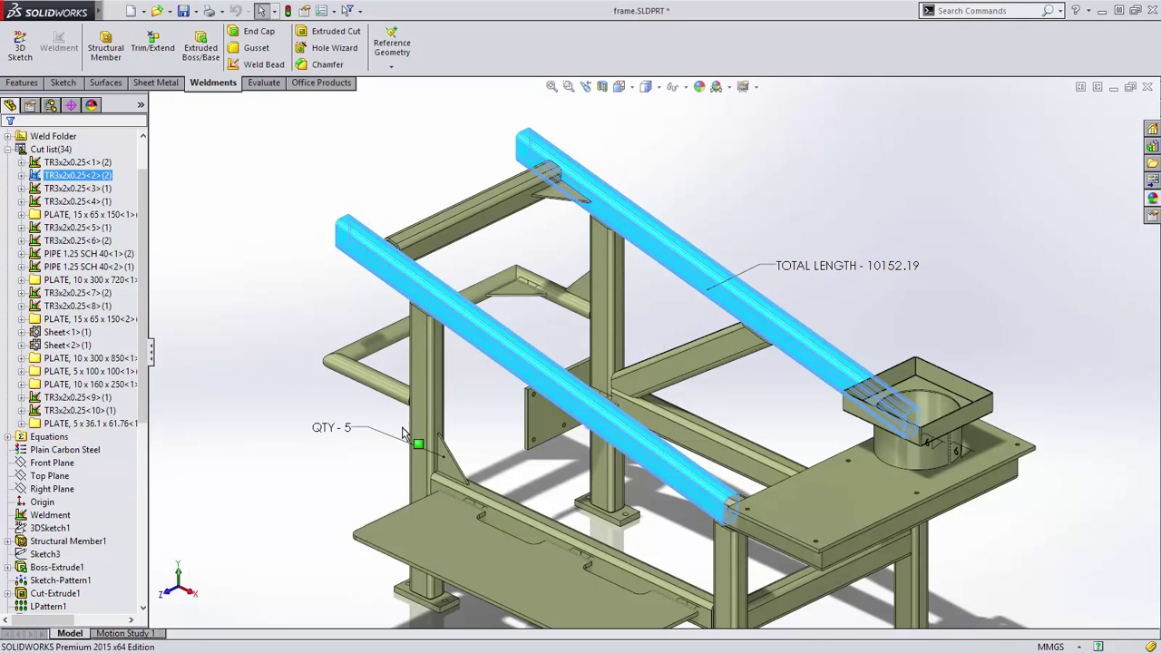
click(218, 455)
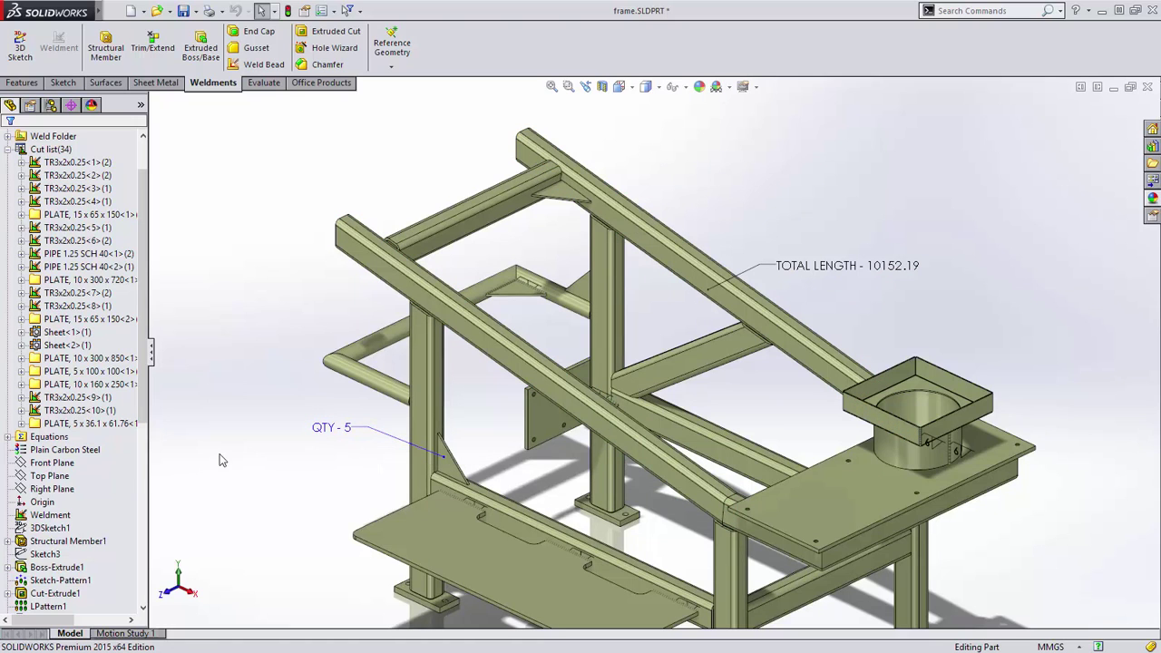
Add the features Chamfer1 through Chamfer4 to the part's Favorites.
drag(143, 408, 143, 540)
click(49, 464)
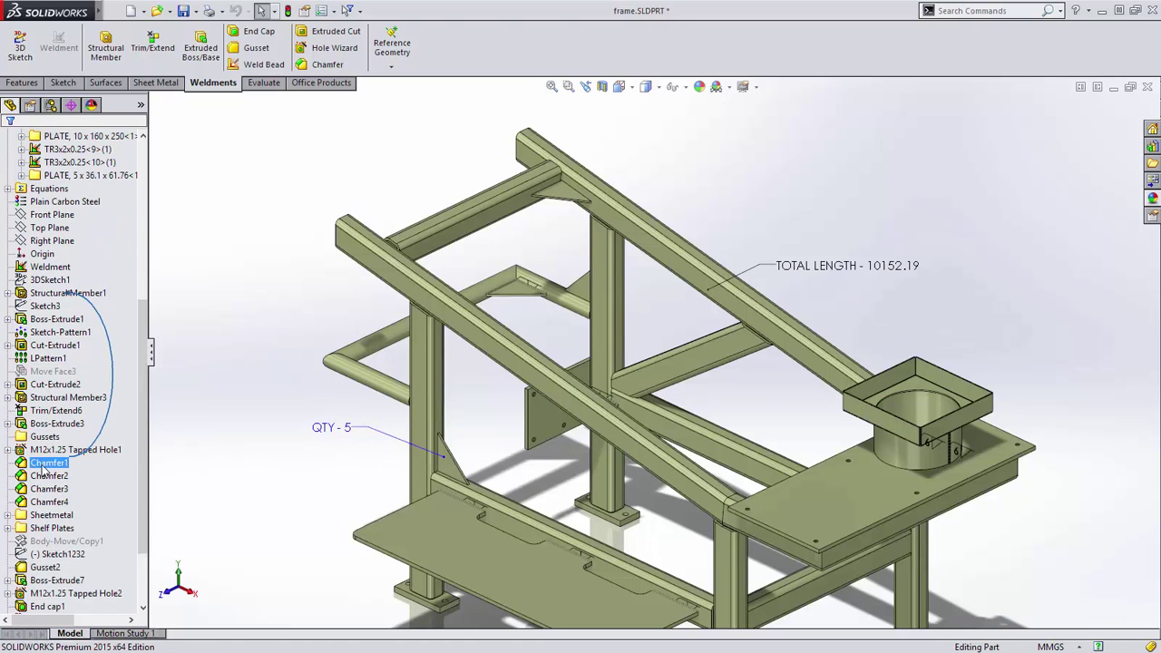
shift+click(50, 502)
mouse_move(294, 490)
ctrl+middle_down()
mouse_move(212, 335)
mouse_move(223, 324)
ctrl+middle_up()
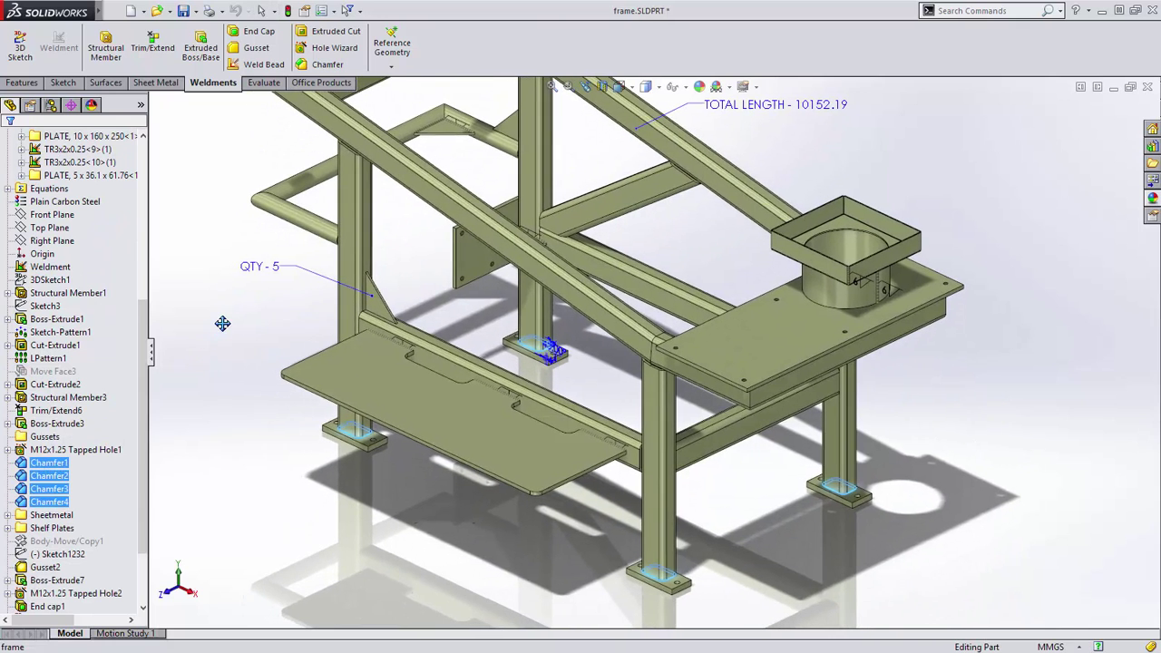
right_click(69, 464)
click(112, 495)
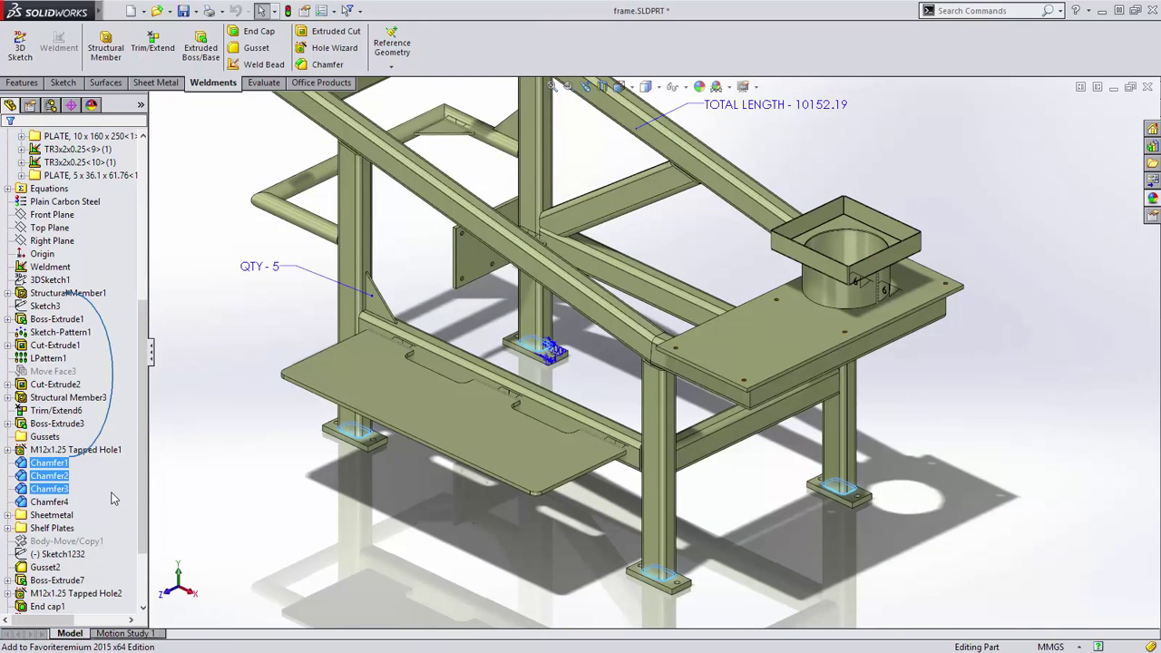
Group the four chamfers in Favorites into a new favorite folder.
drag(144, 408, 144, 249)
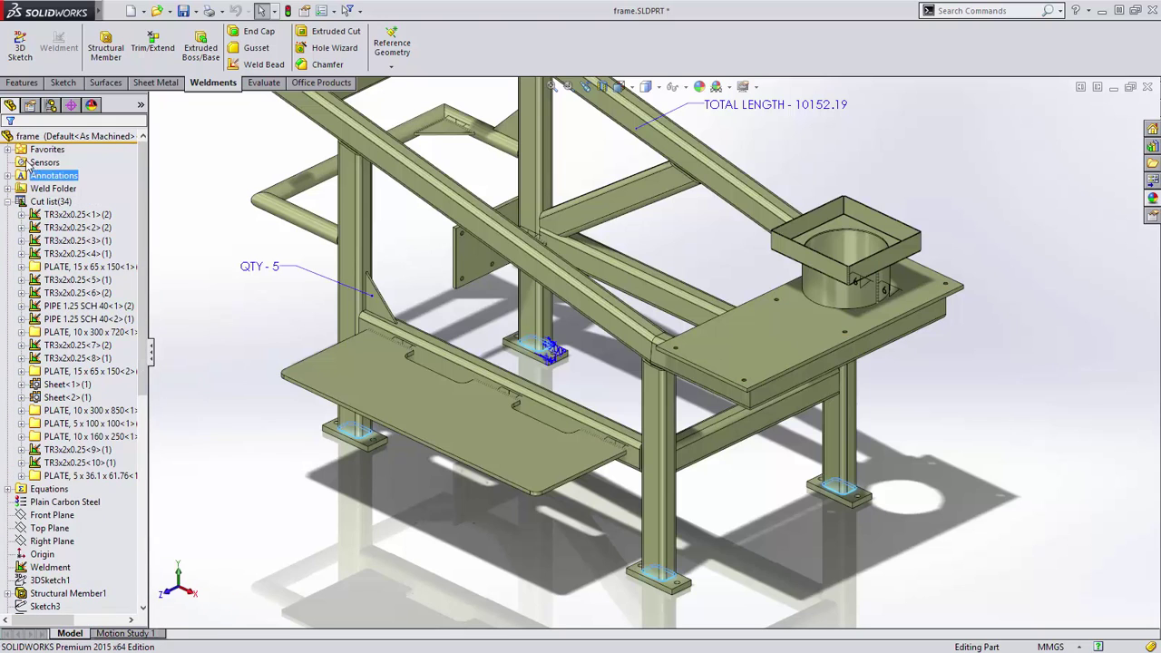
click(7, 150)
click(62, 175)
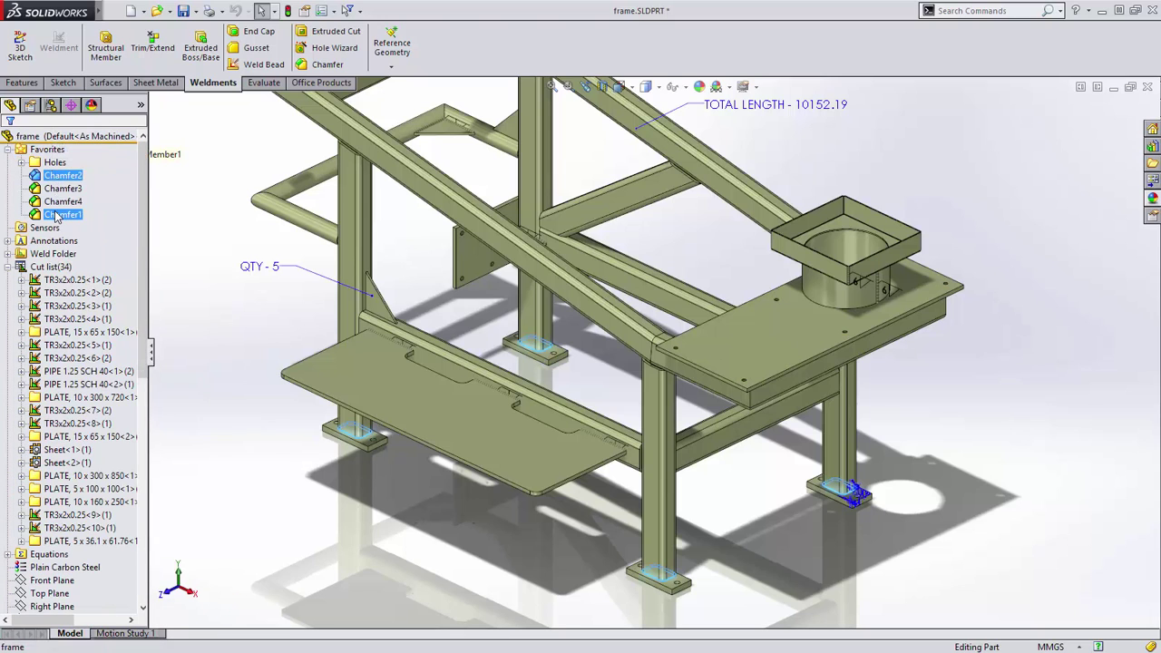
shift+click(60, 214)
right_click(57, 215)
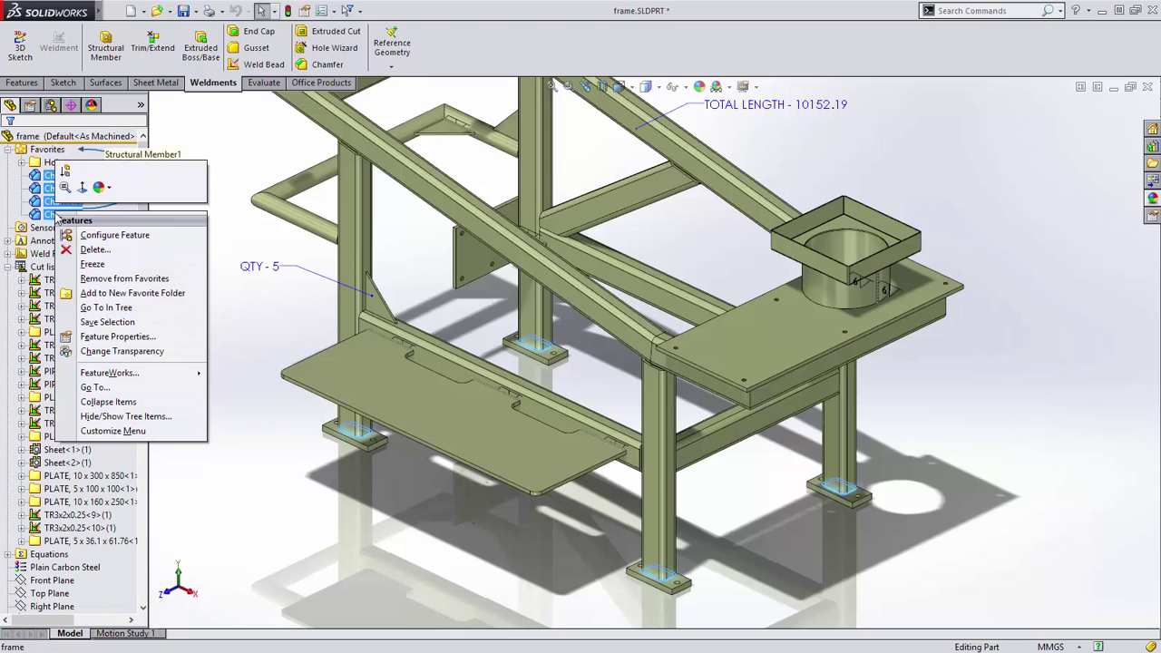
click(114, 293)
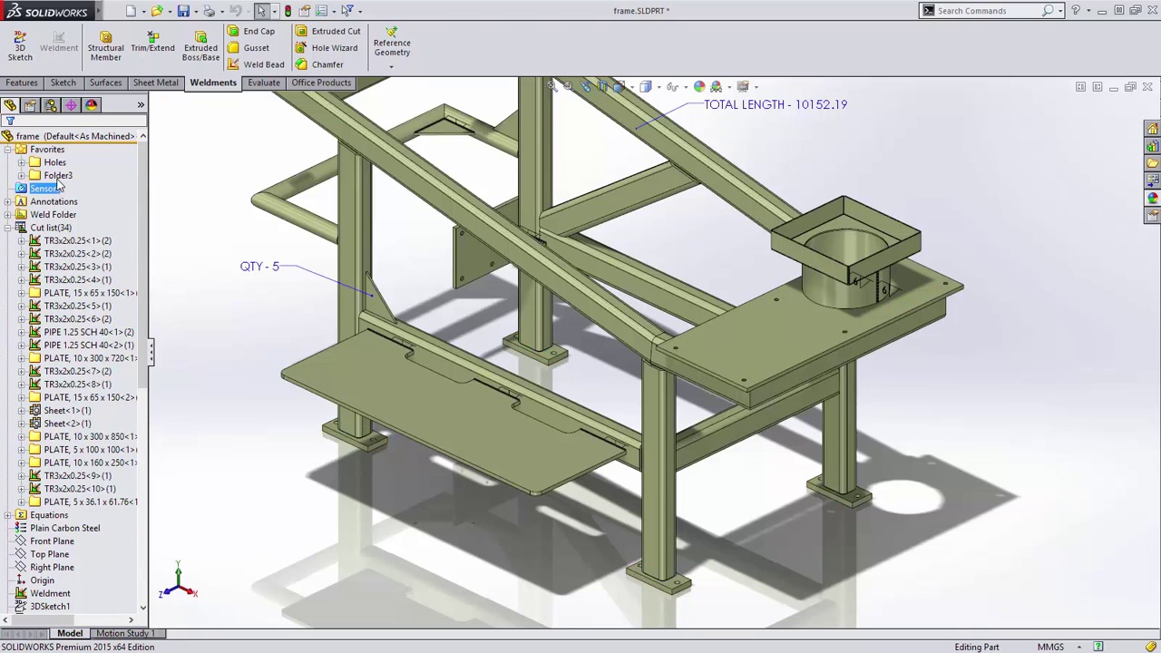
Rename the new favorite folder as Weld Prep and expand it.
click(58, 176)
click(55, 176)
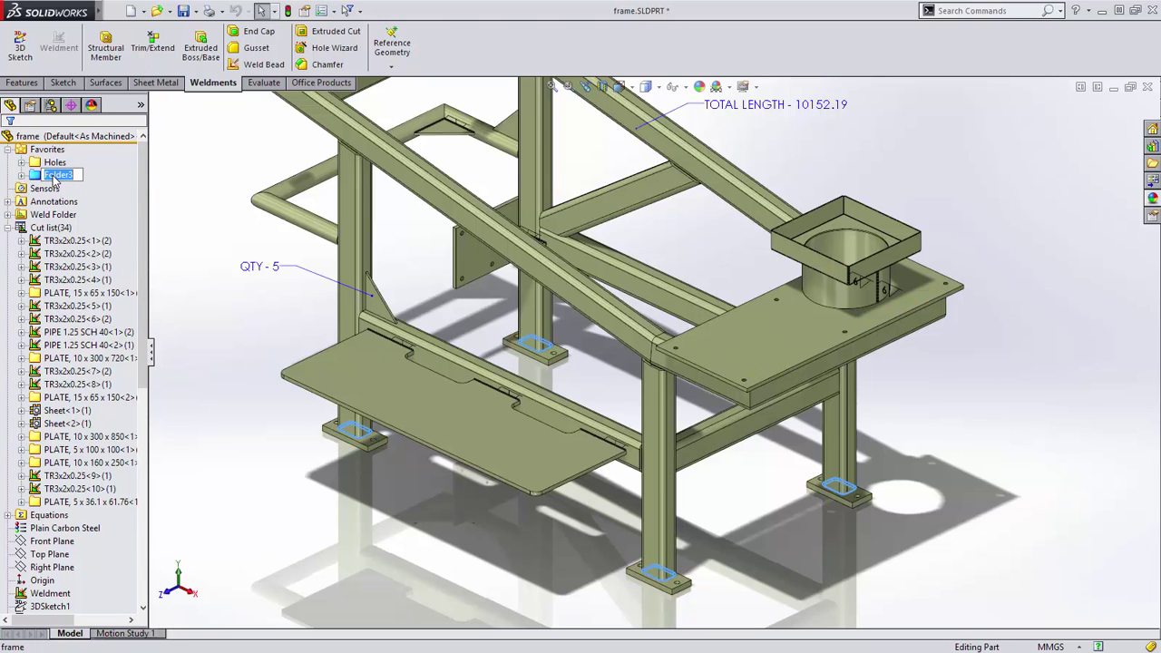
text(Weld Prep)
key(Return)
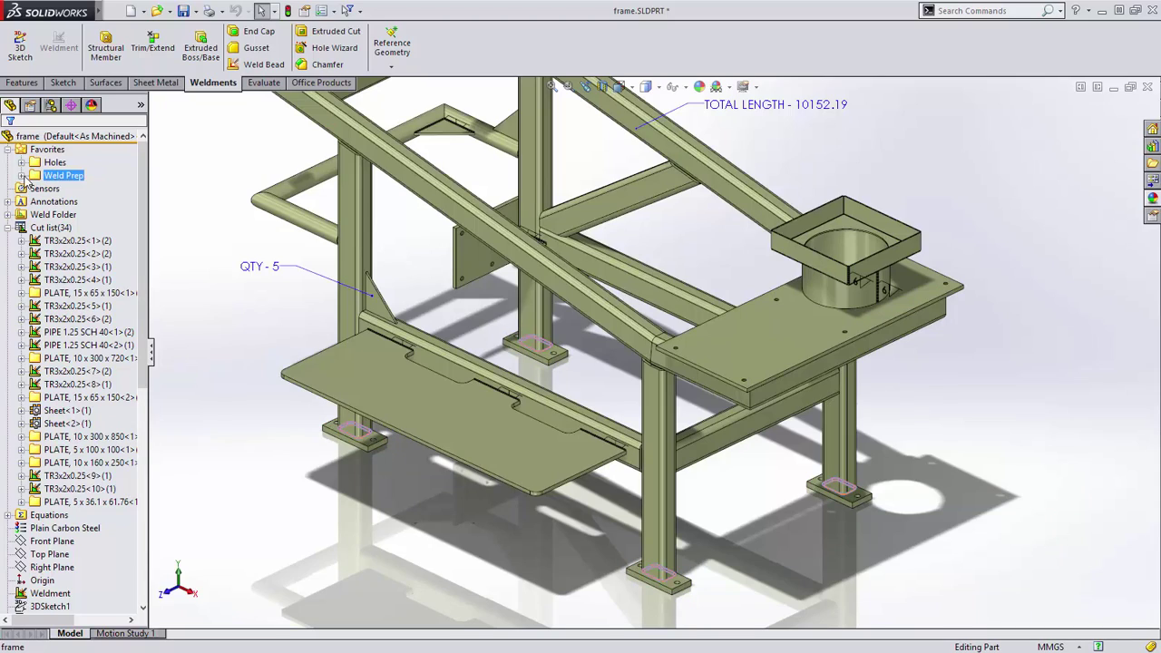
click(21, 175)
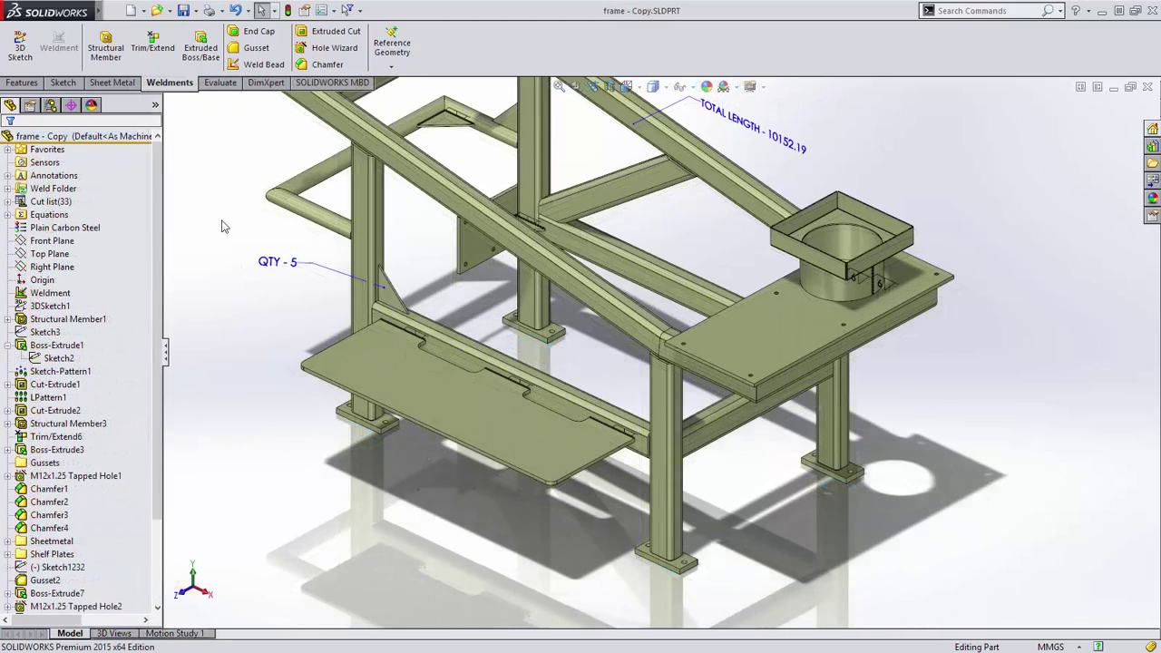
Start Save Bodies on the cut list of the frame copy and specify a split assembly file named assy.
right_click(53, 202)
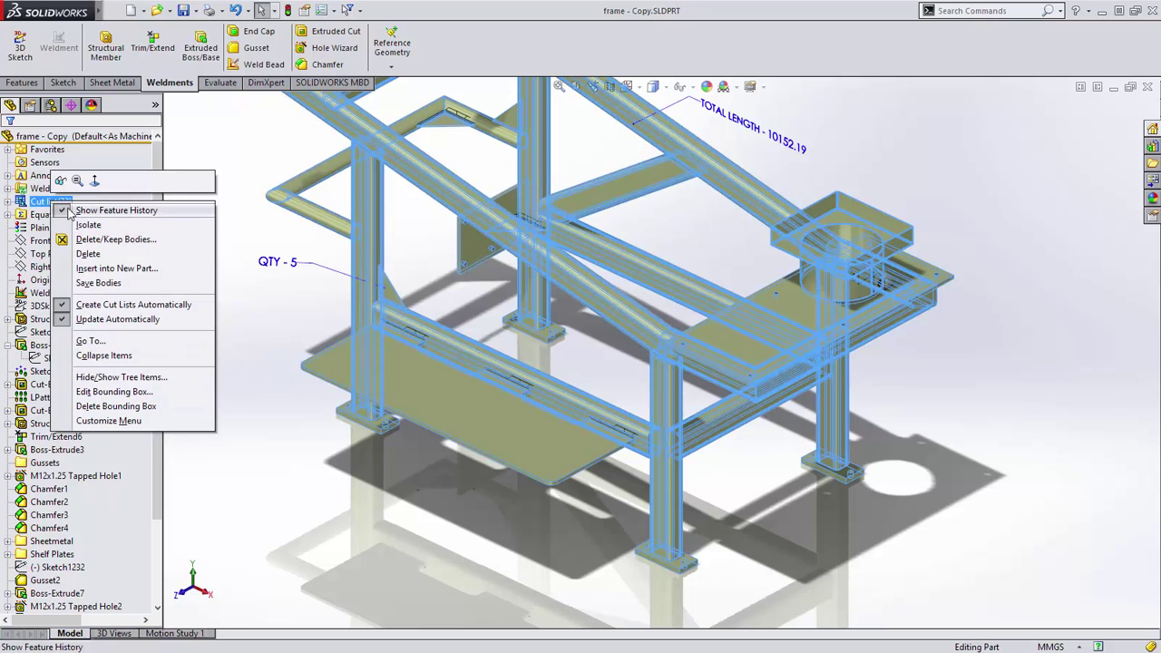
click(127, 289)
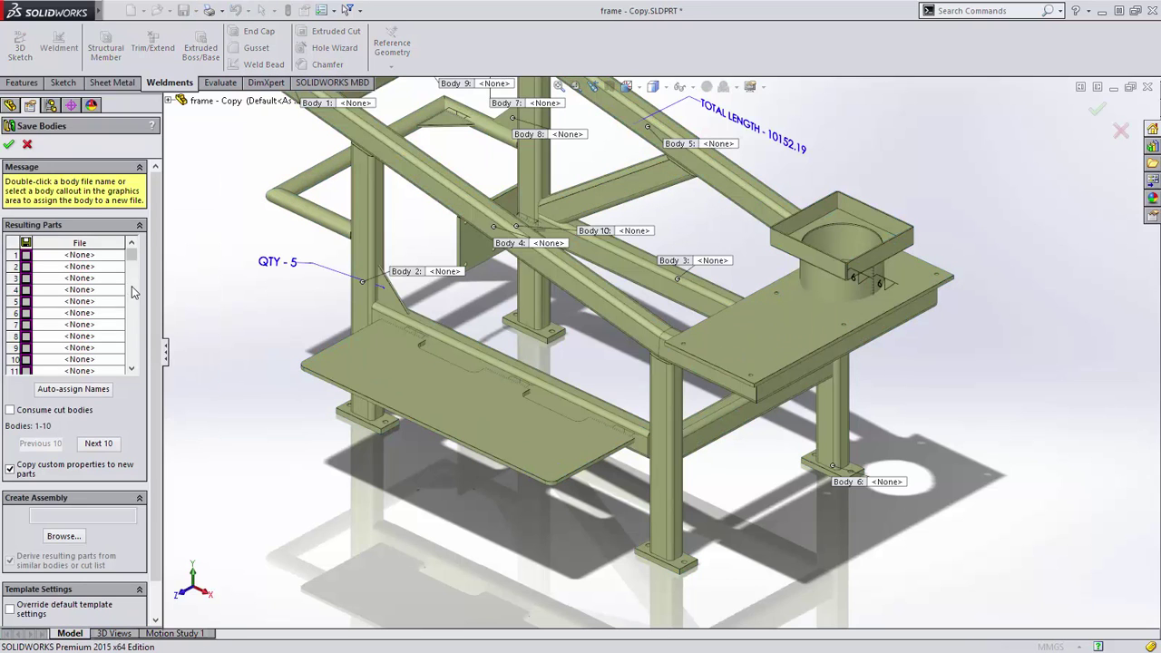
click(66, 535)
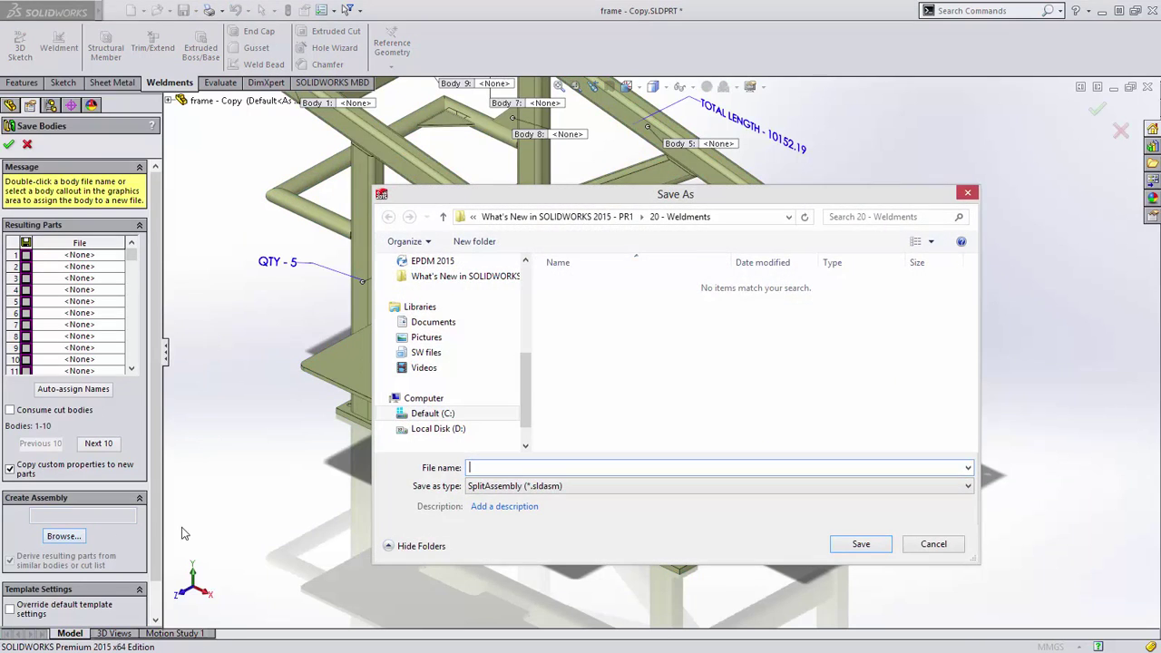
text(assy)
click(835, 543)
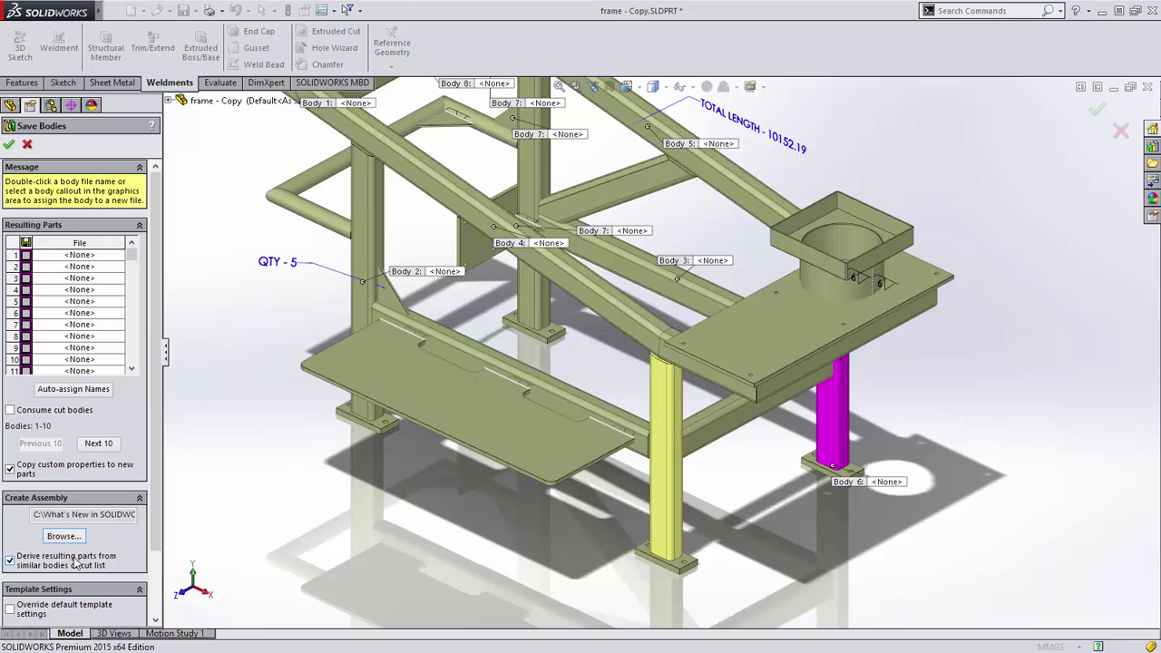
Auto-assign file names to the resulting parts, copy the cut list properties to them, and save the bodies.
click(62, 391)
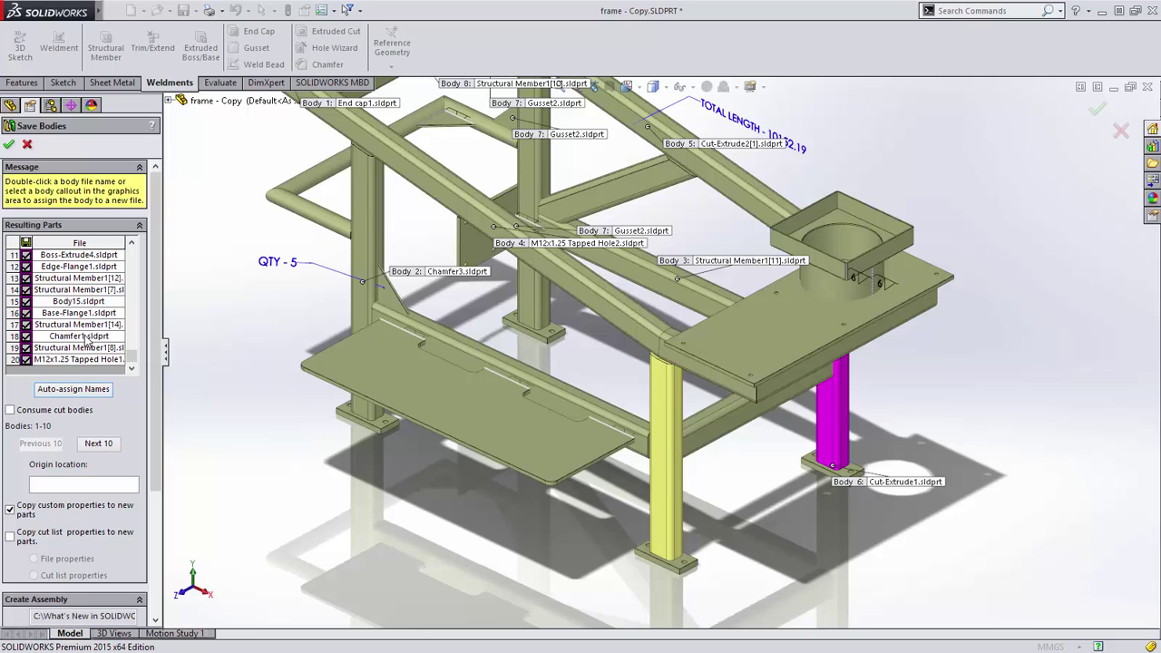
click(9, 536)
click(8, 144)
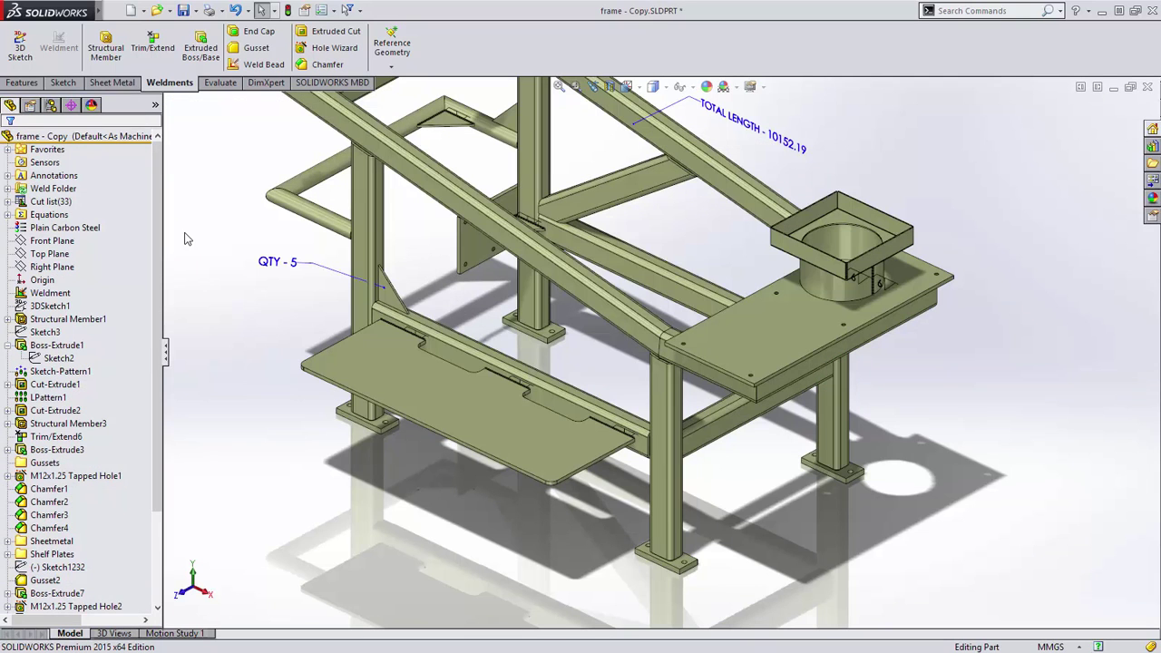
Switch to the generated assy.sldasm assembly document.
key(ctrl+Tab)
key(ctrl+Tab)
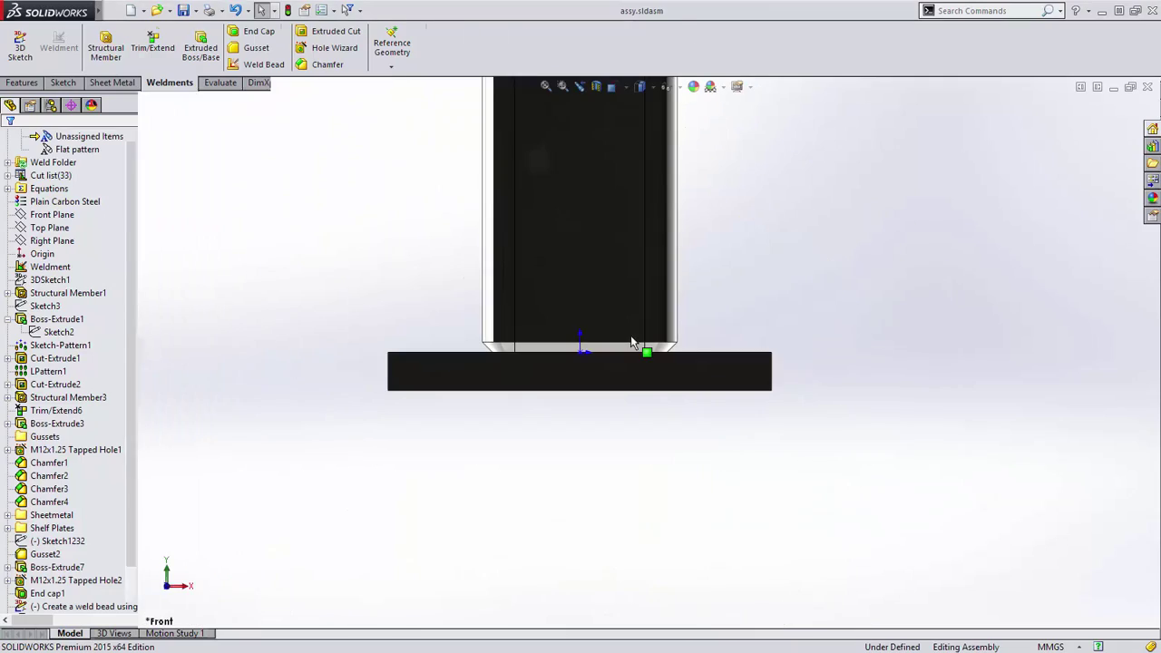
click(733, 302)
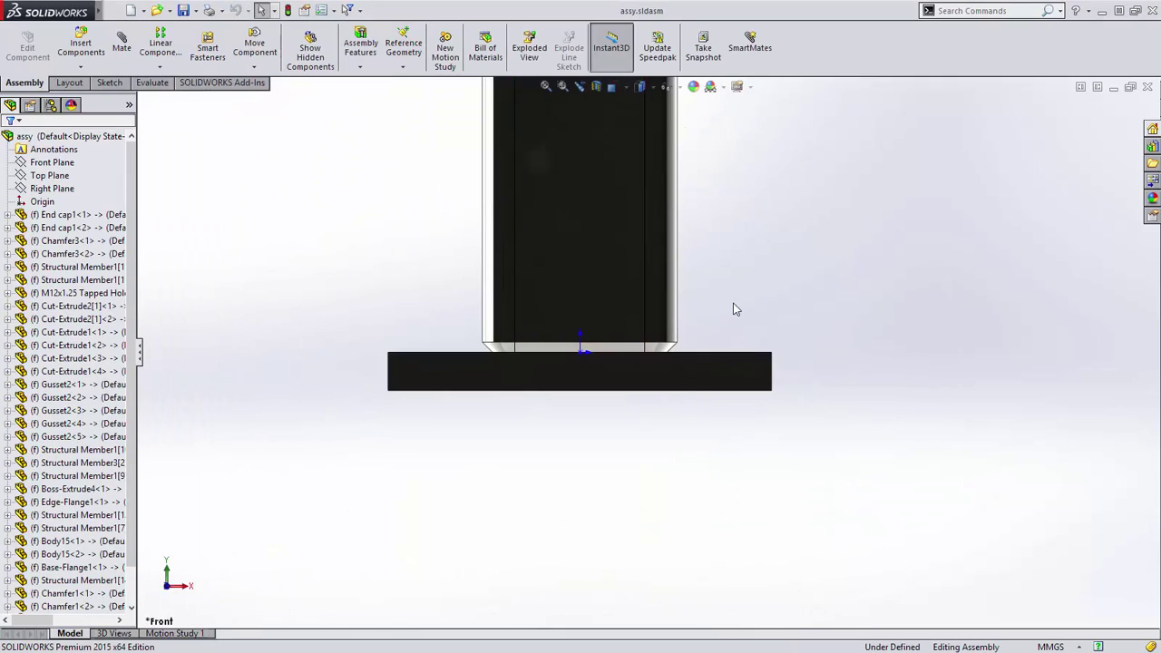
Select the four base plate components under the frame's legs in the assembly.
key(f)
middle_drag(696, 337, 652, 385)
key(ctrl+1)
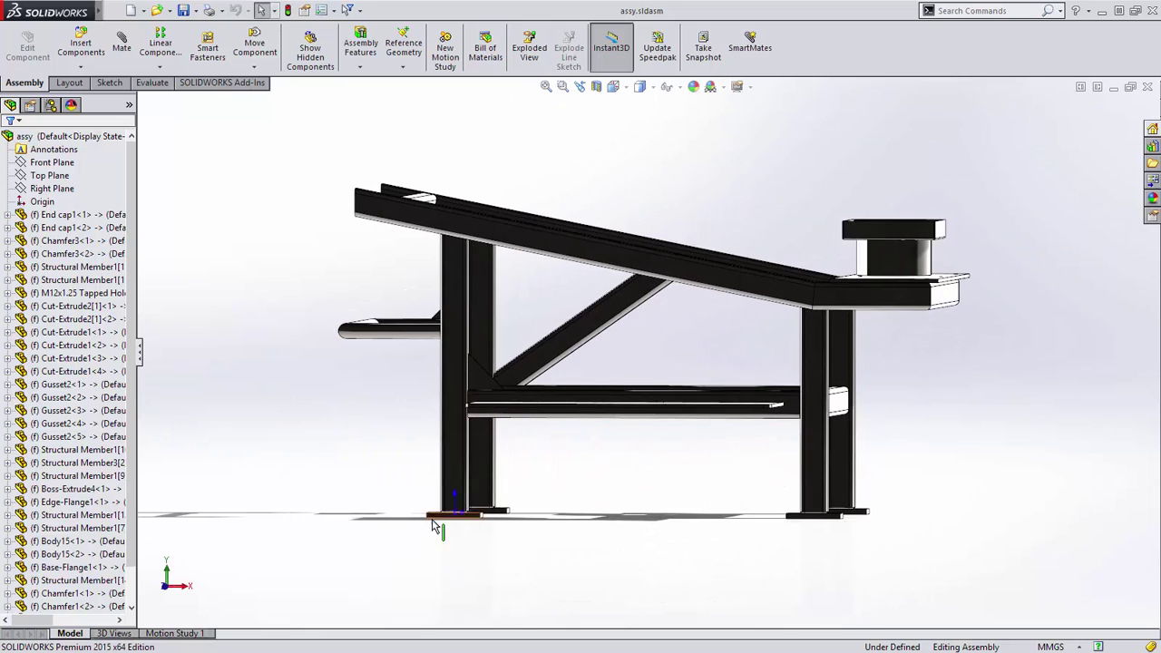
drag(390, 558, 918, 480)
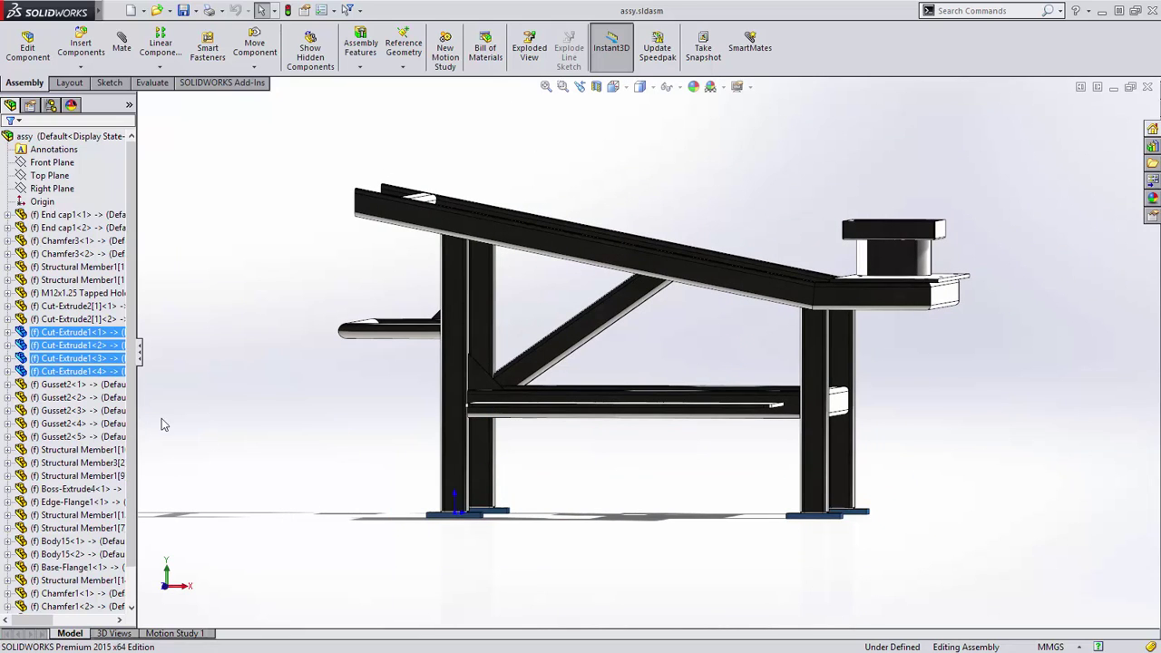